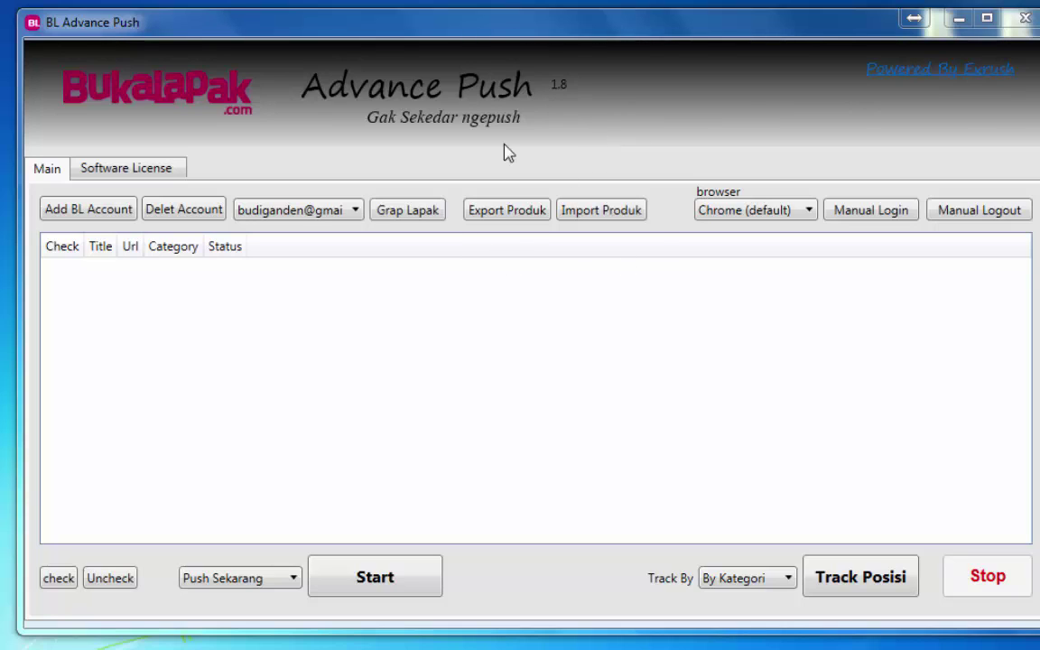
Try to switch the browser setting to Firefox Portable and dismiss the resulting message
{"action": "left_click", "coordinate": [746, 217]}
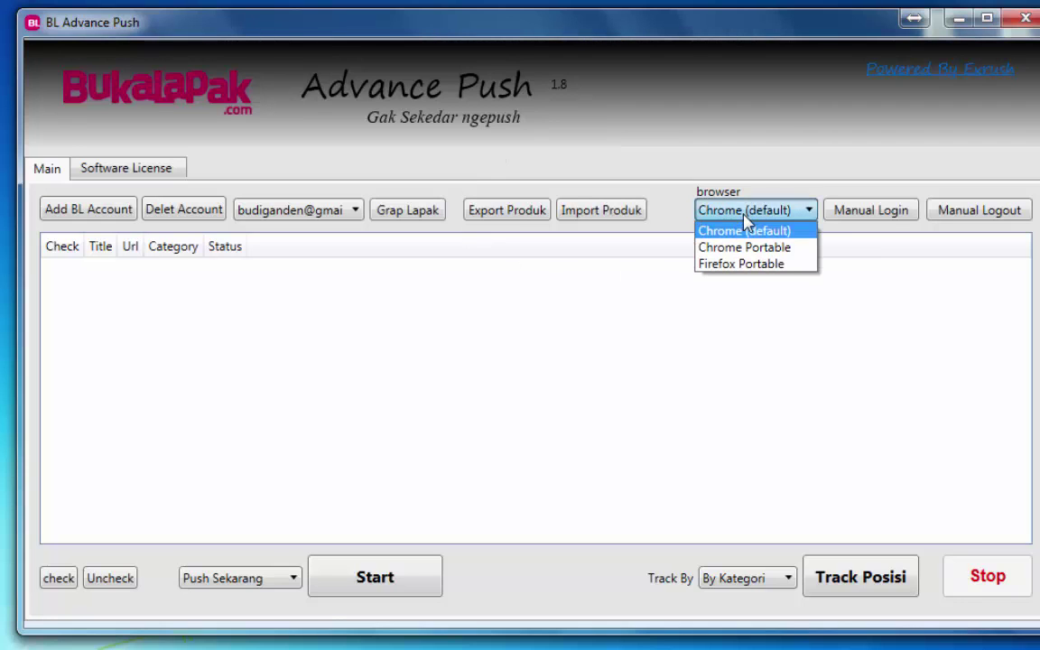
{"action": "left_click", "coordinate": [773, 264]}
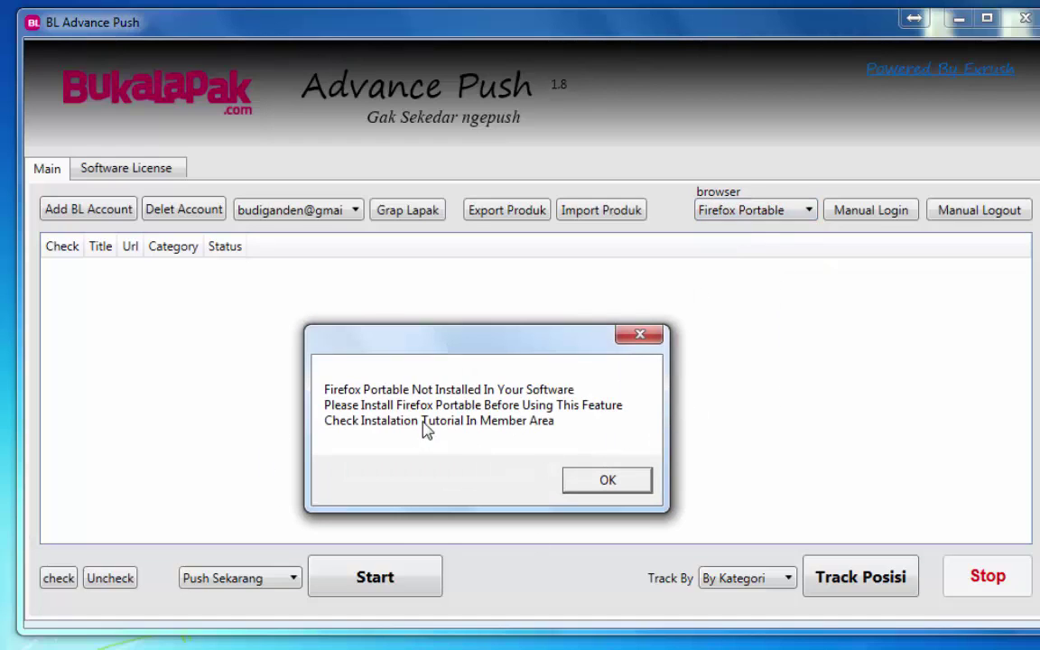
{"action": "left_click", "coordinate": [608, 482]}
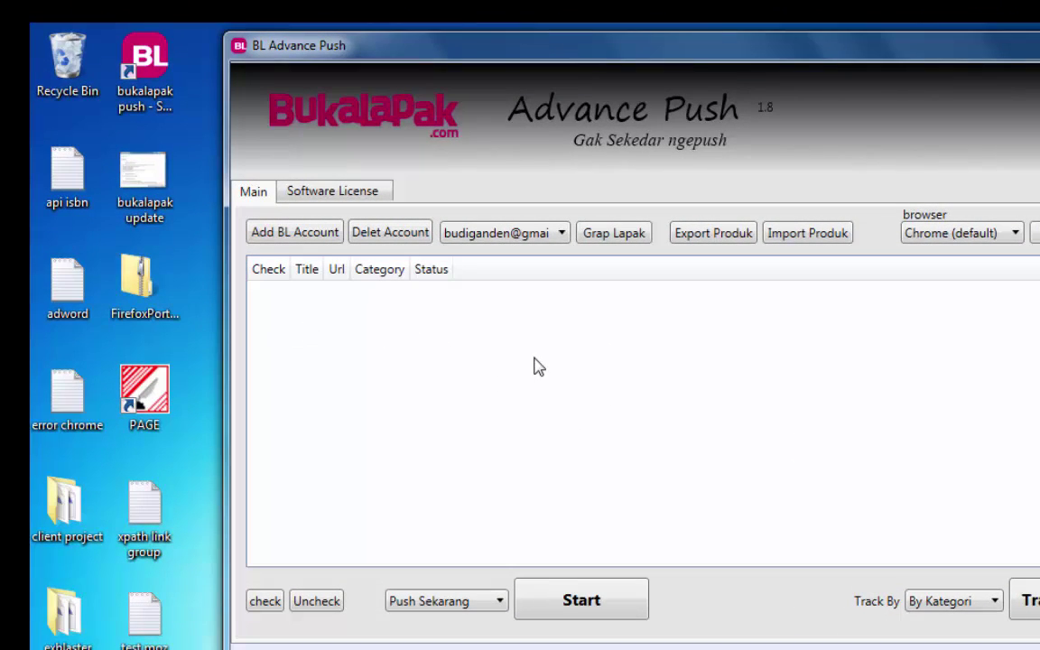
Move the program window clear of the desktop icons and extract the FirefoxPortable archive onto the desktop with 7-Zip
{"action": "left_click_drag", "start_coordinate": [504, 60], "coordinate": [567, 65]}
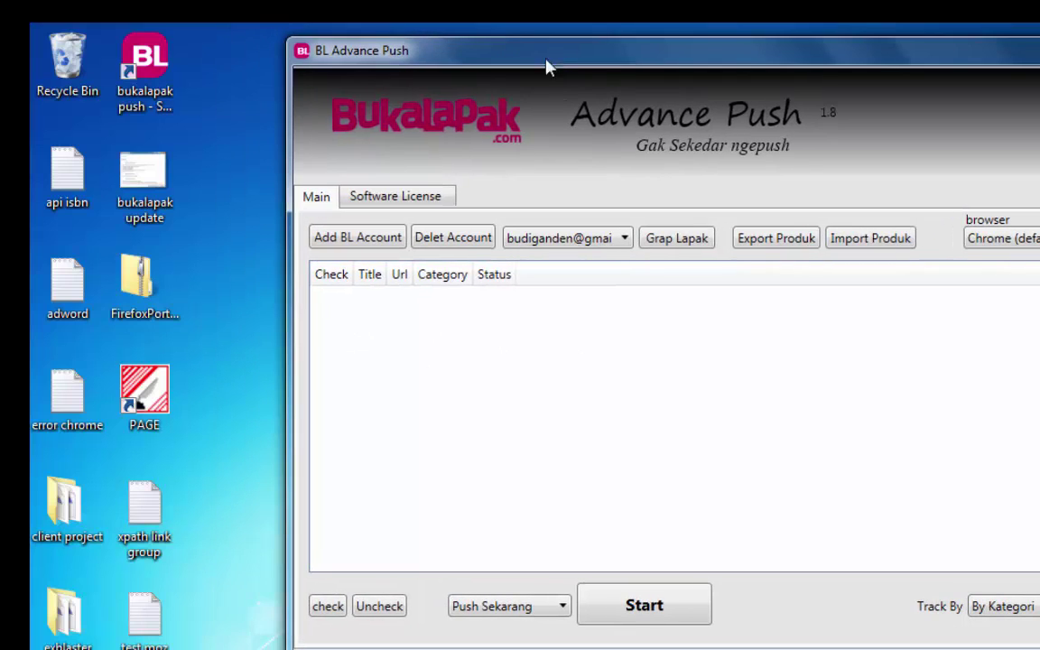
{"action": "left_click", "coordinate": [152, 296]}
{"action": "right_click", "coordinate": [151, 296]}
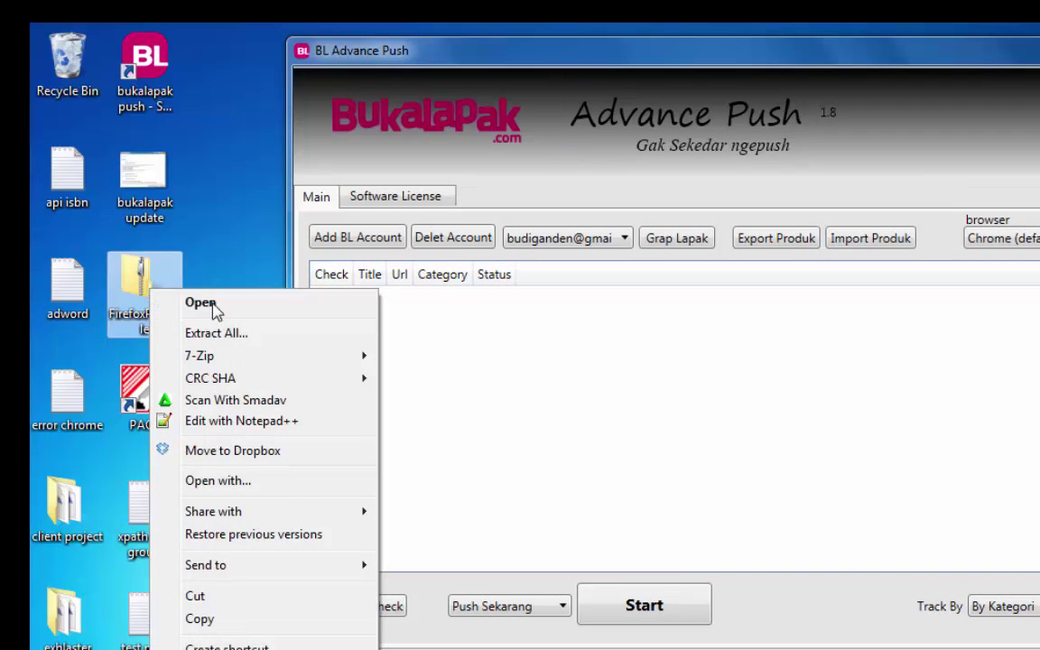
{"action": "mouse_move", "coordinate": [267, 365]}
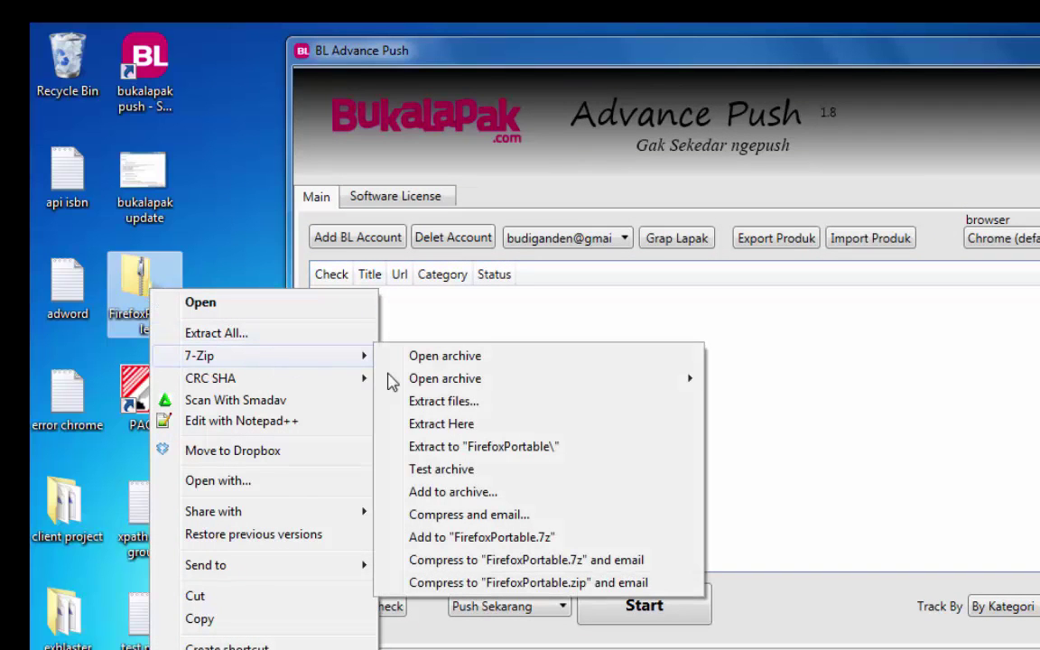
{"action": "left_click", "coordinate": [442, 424]}
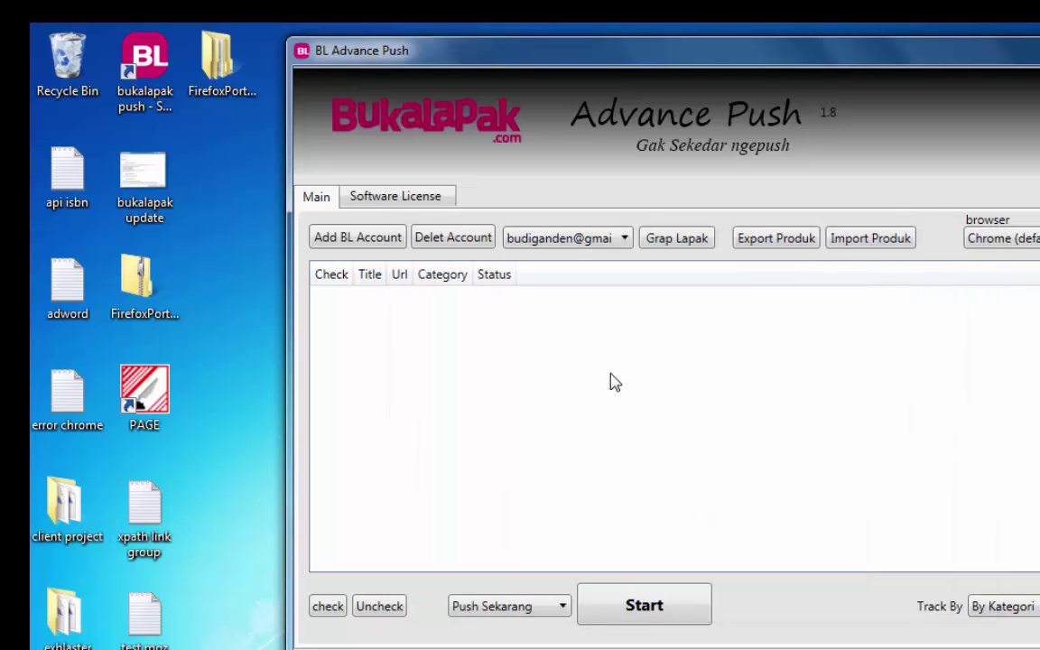
{"action": "left_click", "coordinate": [224, 72]}
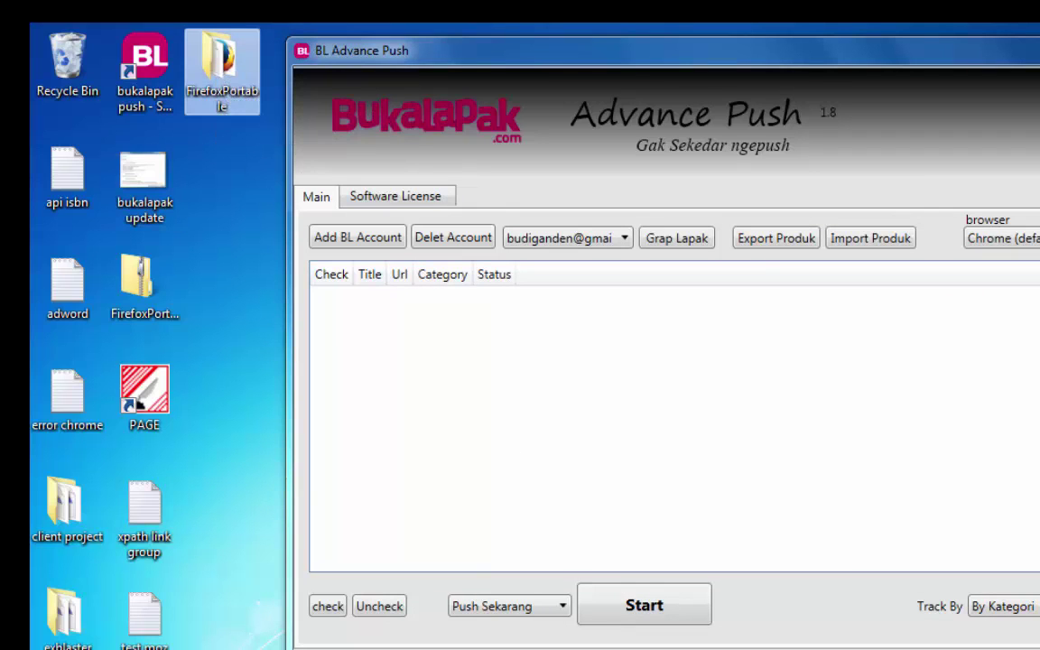
{"action": "left_click", "coordinate": [1002, 238]}
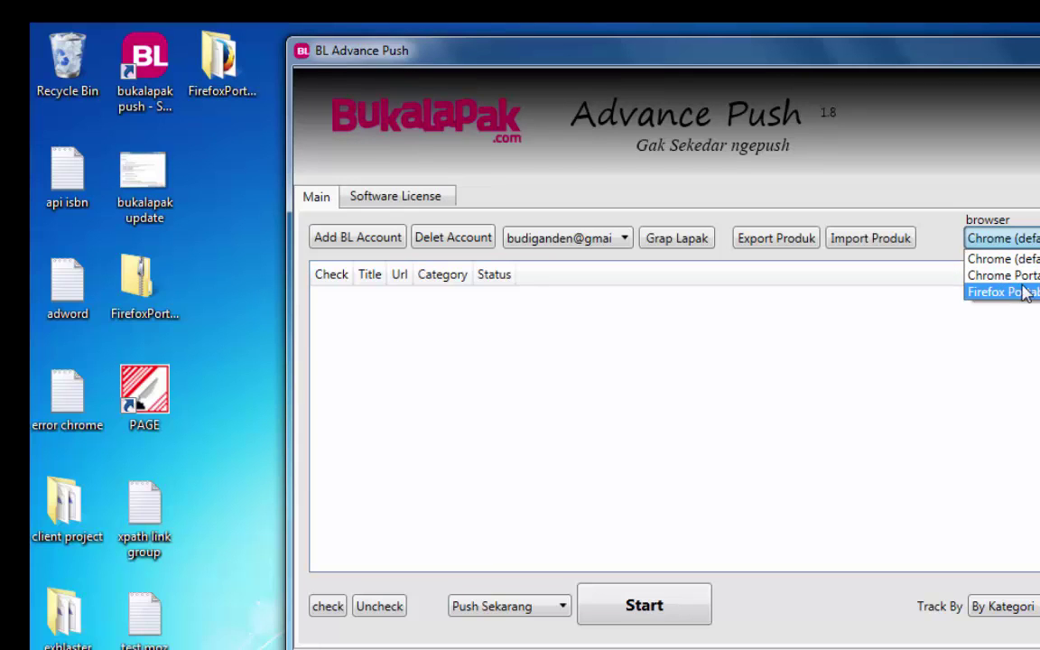
{"action": "key", "text": "Escape"}
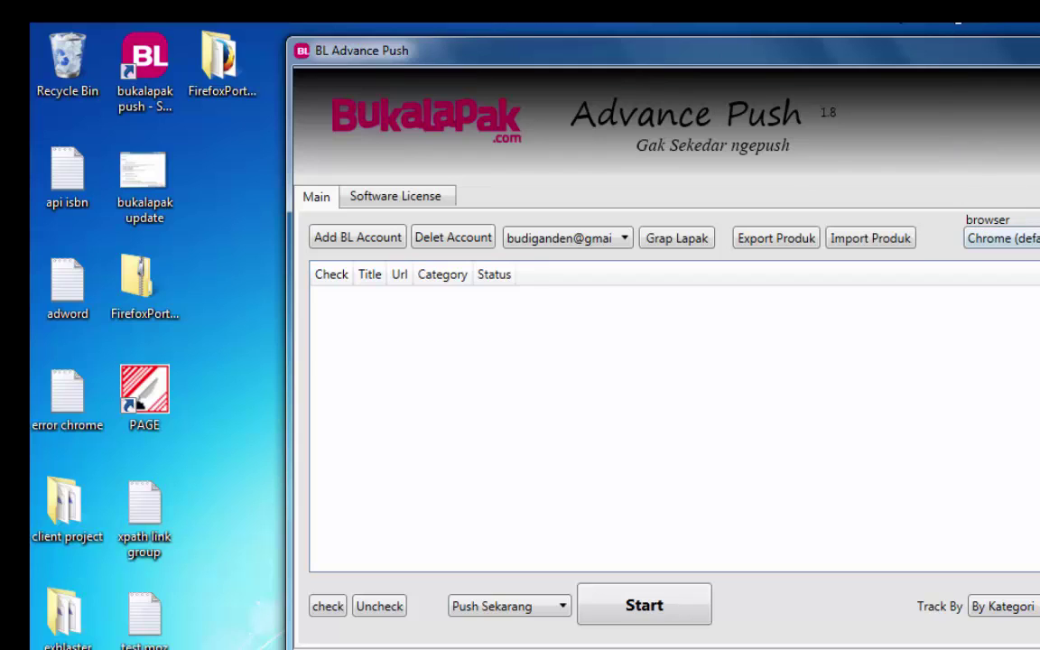
{"action": "key", "text": "alt+Down"}
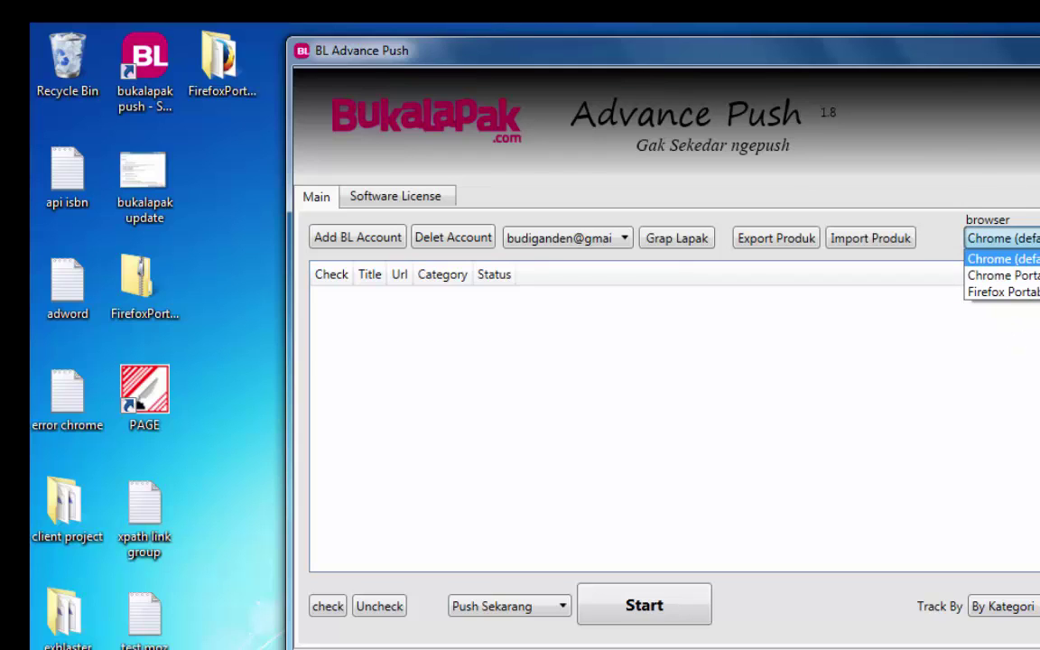
{"action": "left_click", "coordinate": [975, 257]}
{"action": "left_click", "coordinate": [1038, 251]}
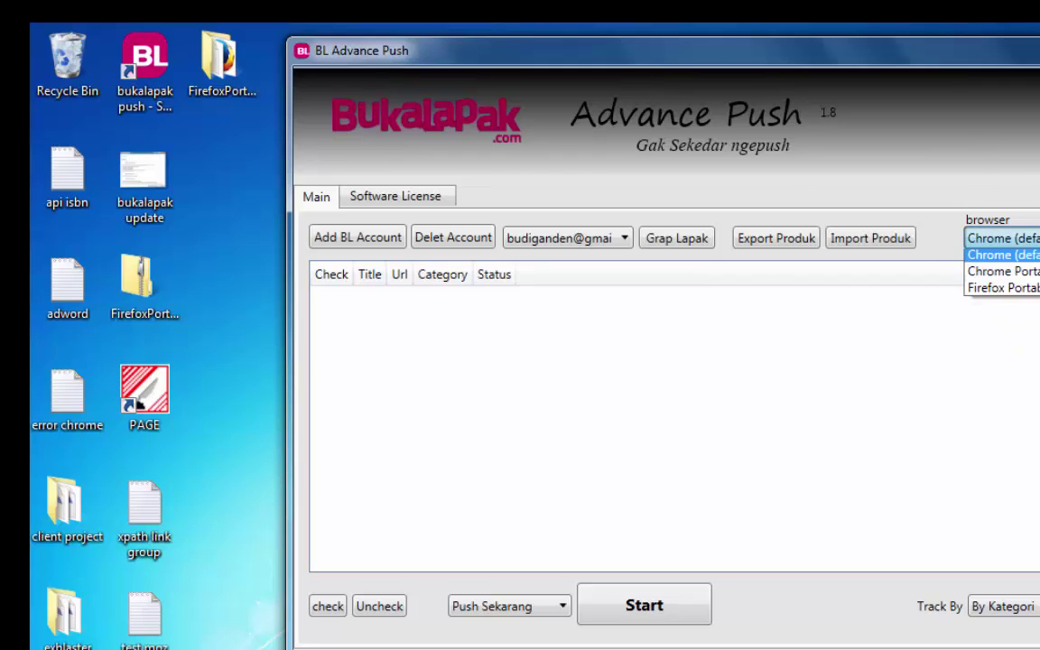
{"action": "key", "text": "Escape"}
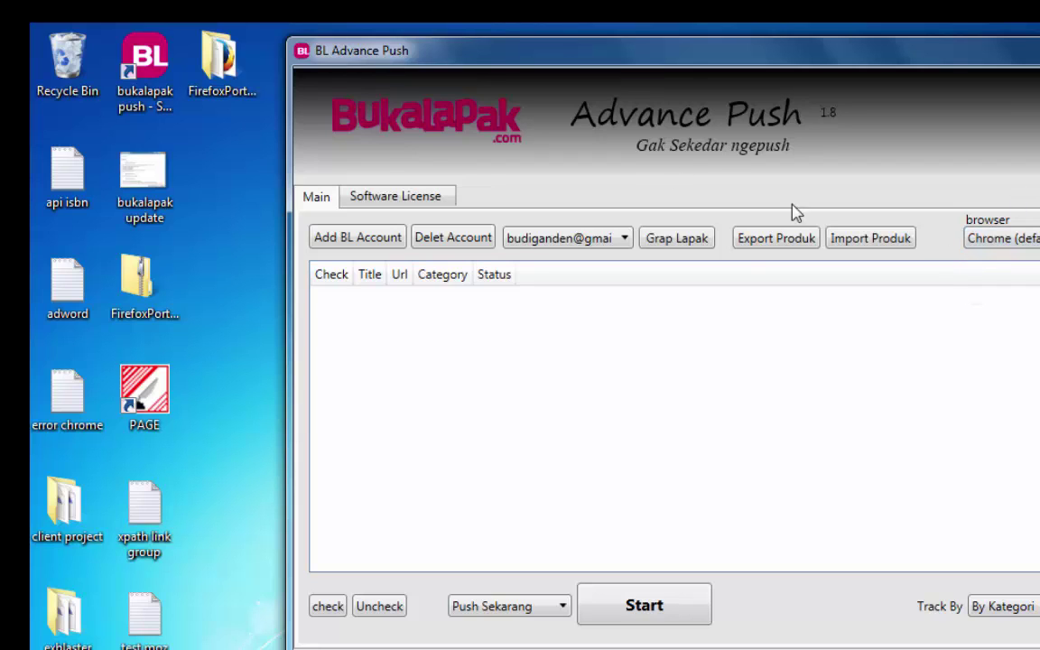
{"action": "left_click", "coordinate": [284, 58]}
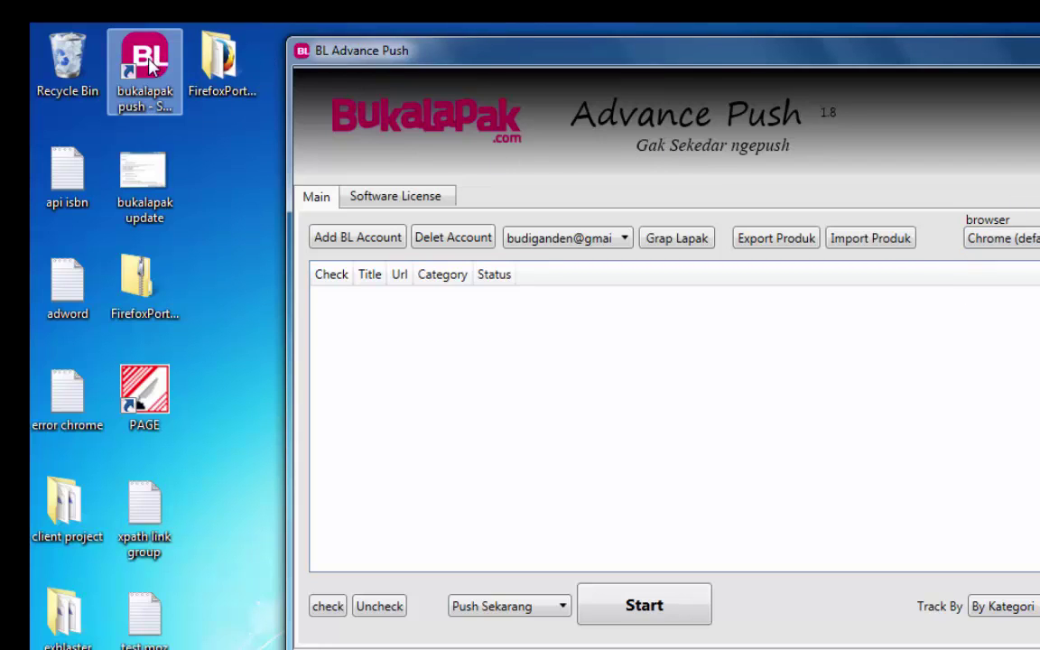
{"action": "left_click", "coordinate": [215, 65]}
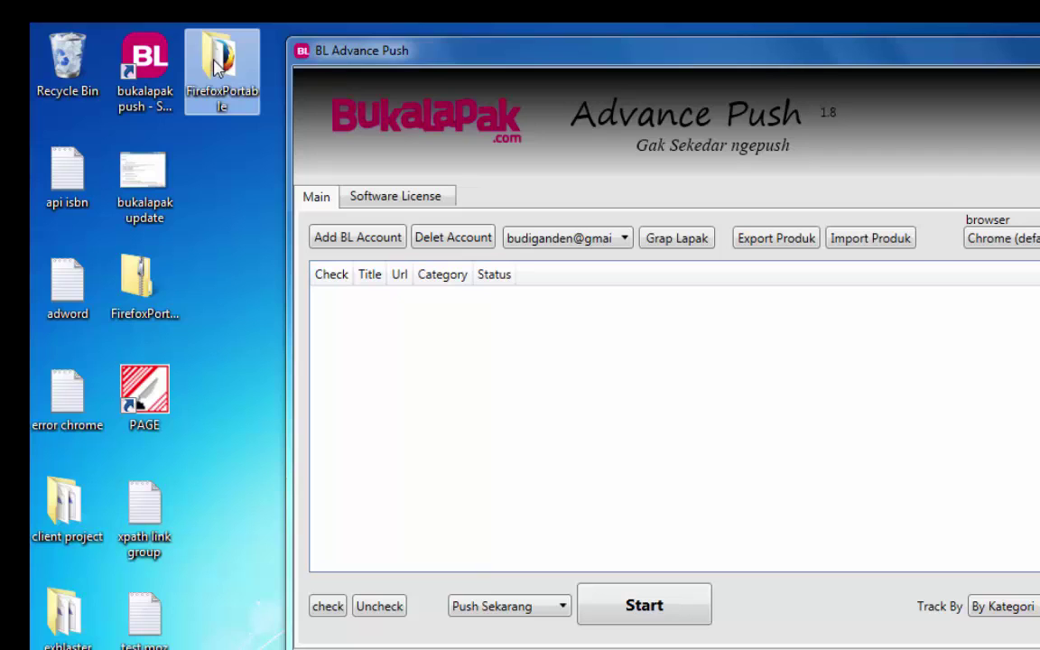
Open the file location of the bukalapak push desktop shortcut and close the folder window
{"action": "left_click", "coordinate": [142, 56]}
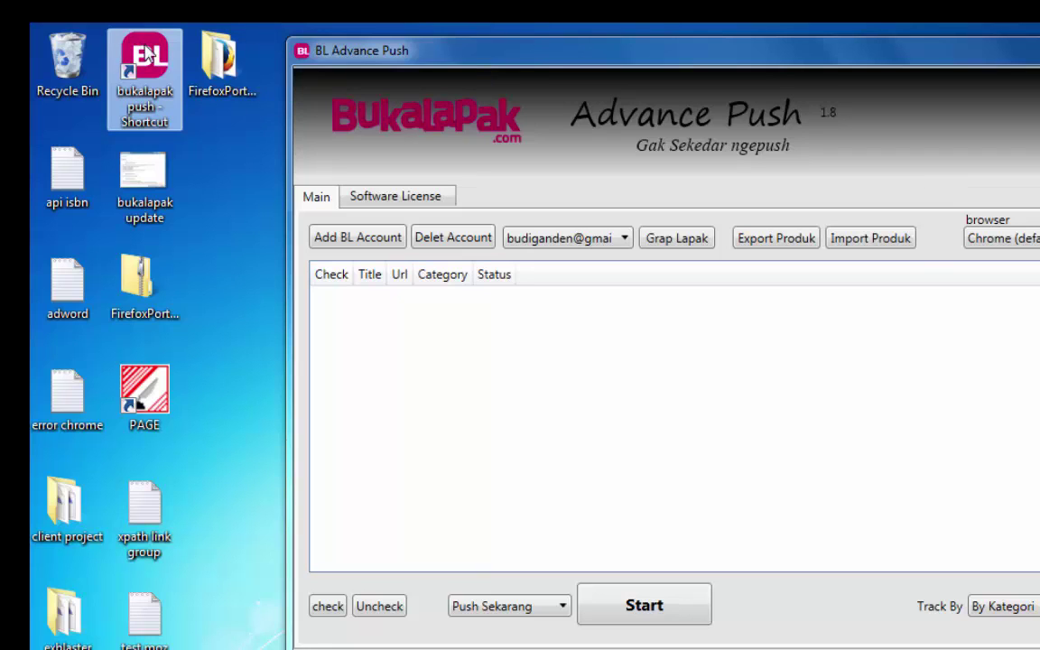
{"action": "right_click", "coordinate": [147, 47]}
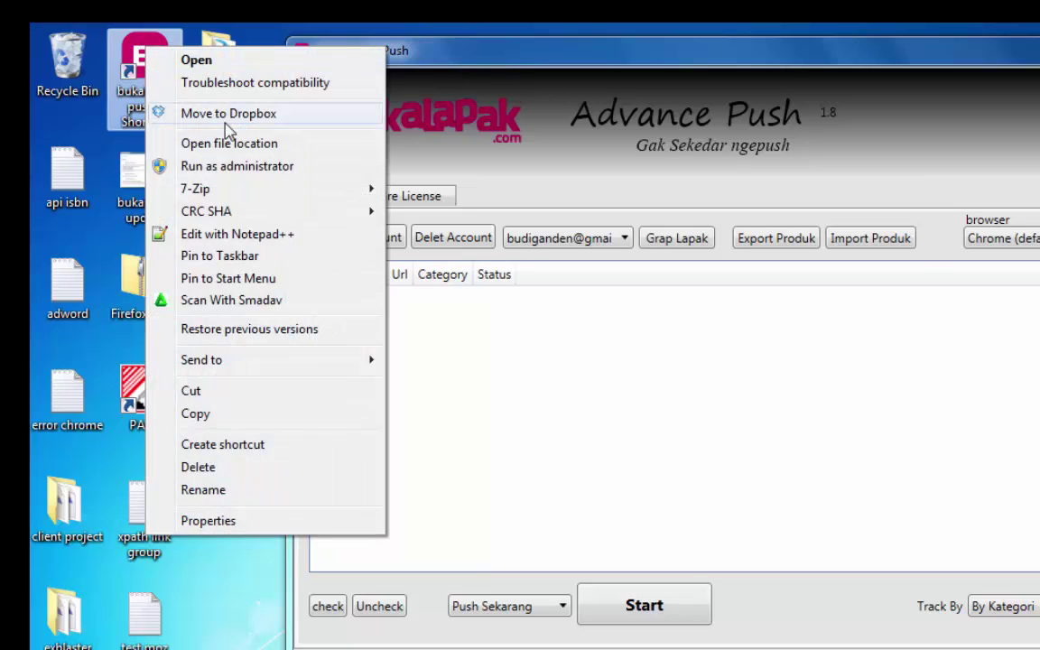
{"action": "left_click", "coordinate": [275, 145]}
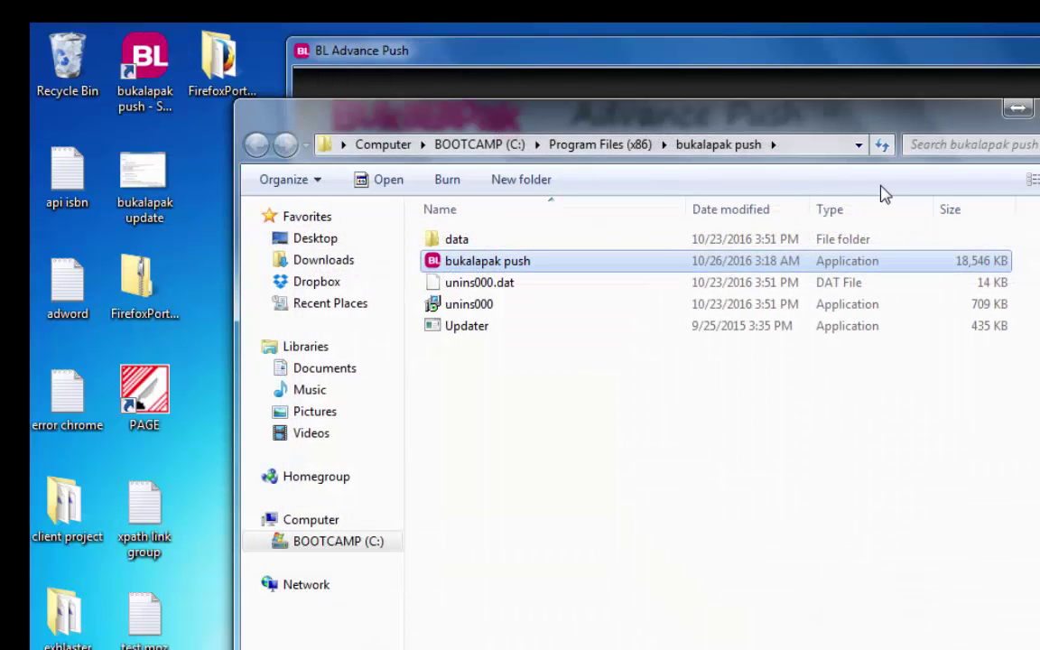
{"action": "left_click", "coordinate": [227, 91]}
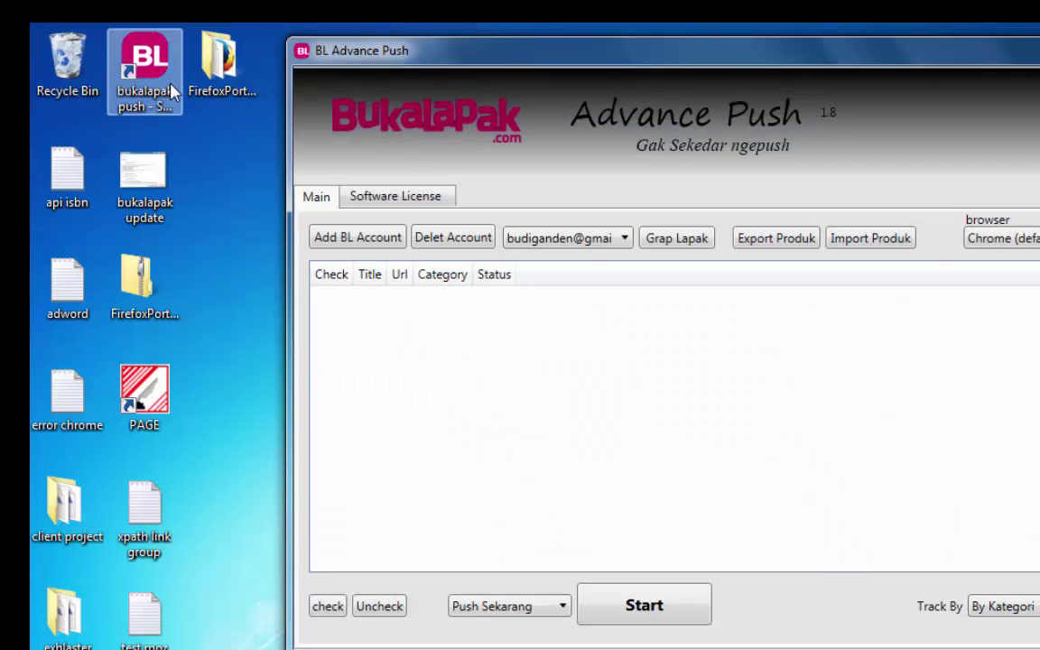
Open the file location of bukalapak push from its entry in the list of installed programs and close the folder window
{"action": "key", "text": "super"}
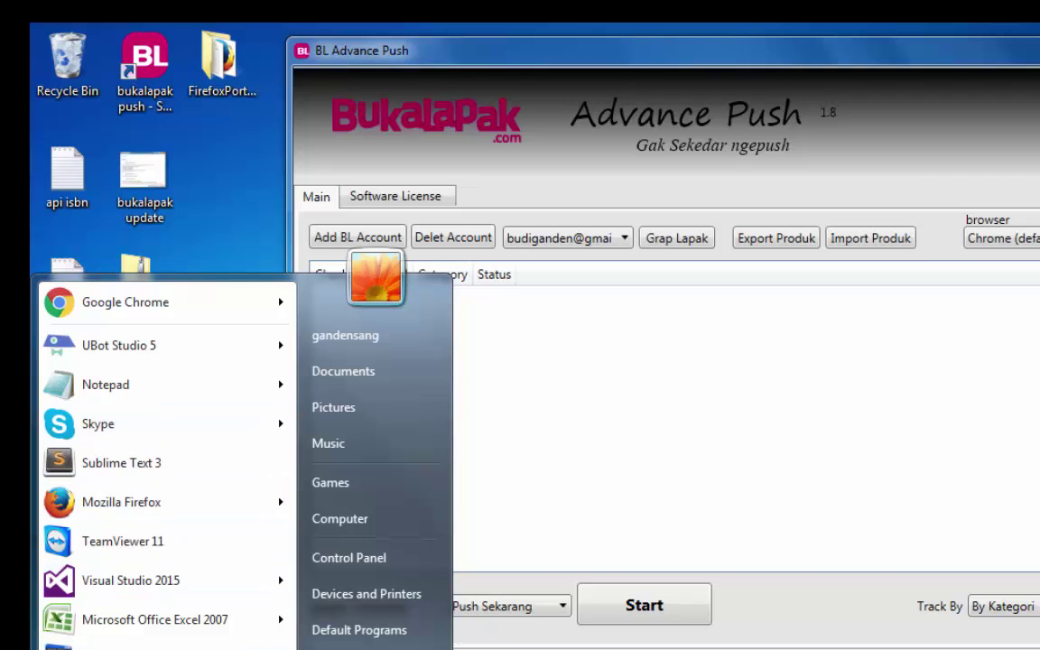
{"action": "left_click", "coordinate": [91, 647]}
{"action": "scroll", "coordinate": [147, 624], "scroll_direction": "up", "scroll_amount": 10}
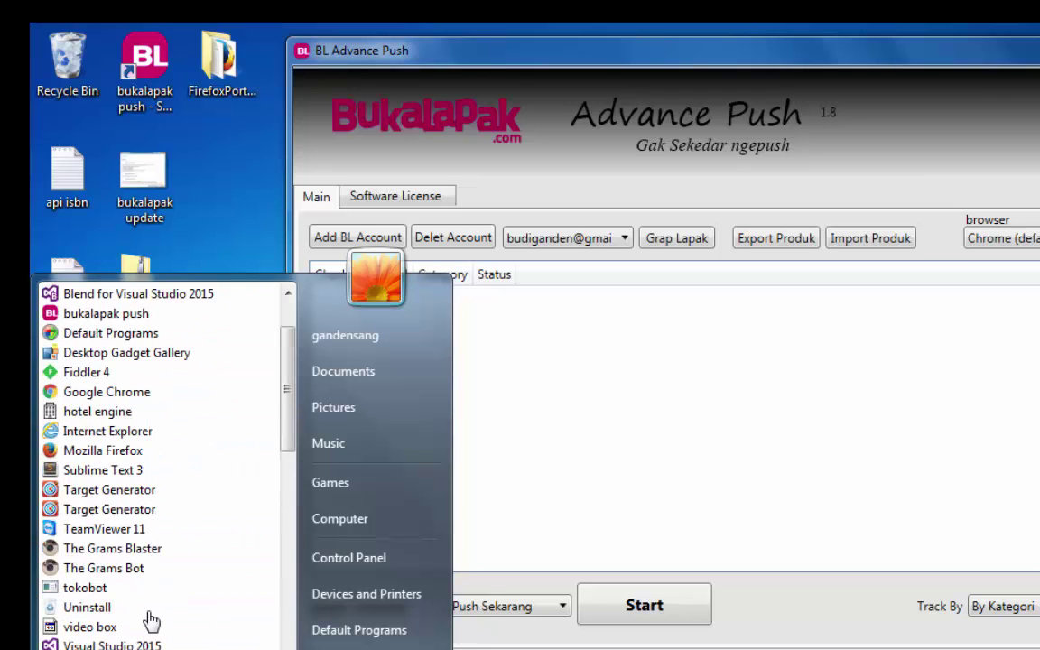
{"action": "scroll", "coordinate": [151, 622], "scroll_direction": "up", "scroll_amount": 2}
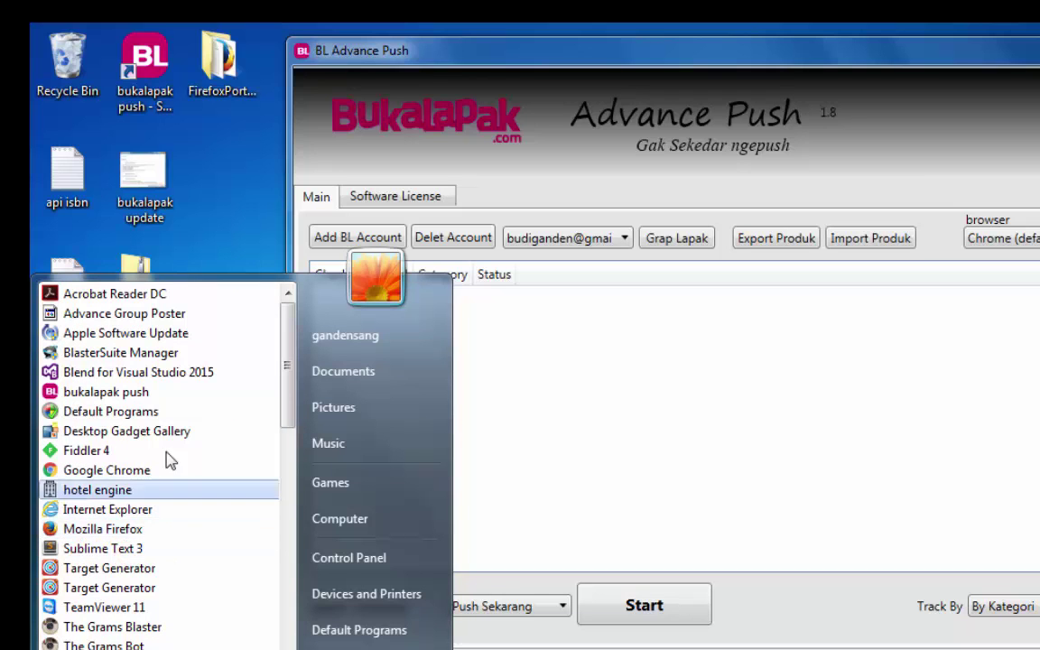
{"action": "right_click", "coordinate": [120, 397]}
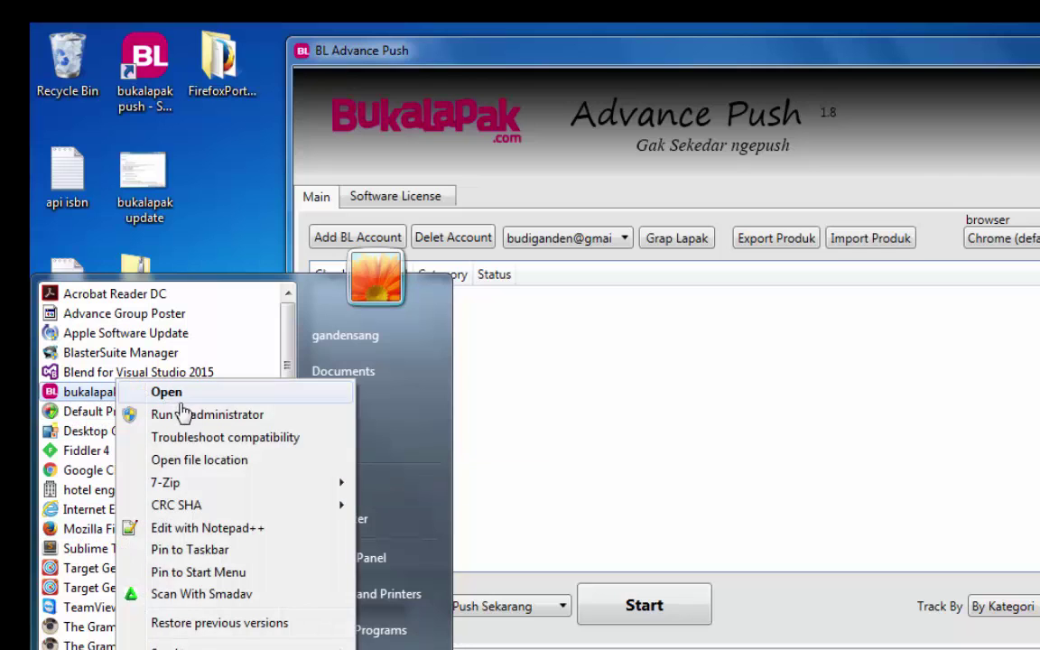
{"action": "left_click", "coordinate": [232, 460]}
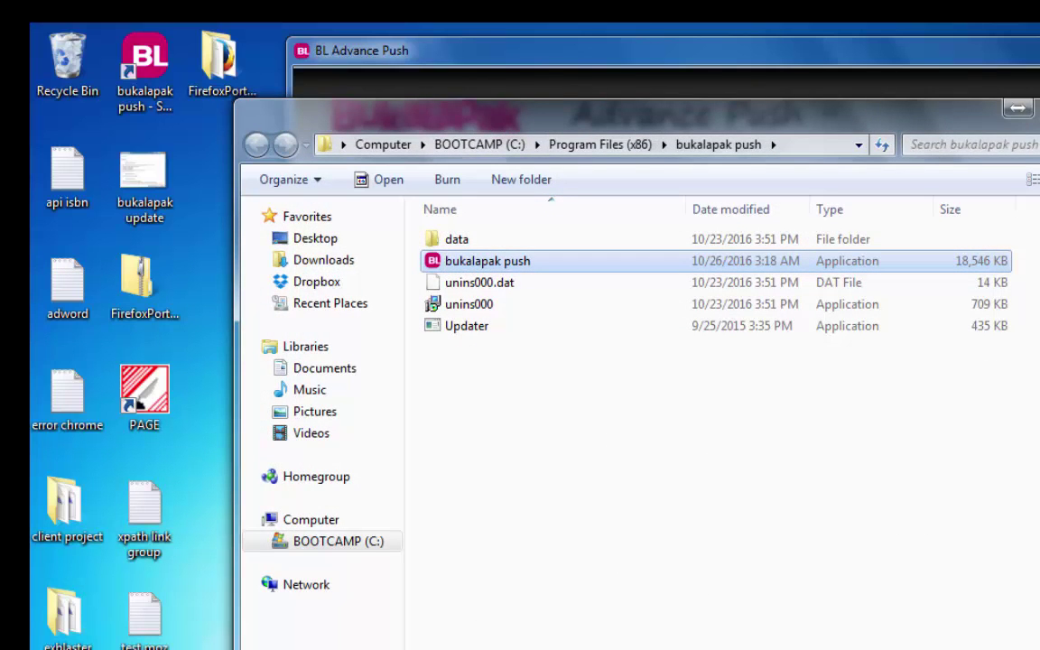
{"action": "key", "text": "alt+F4"}
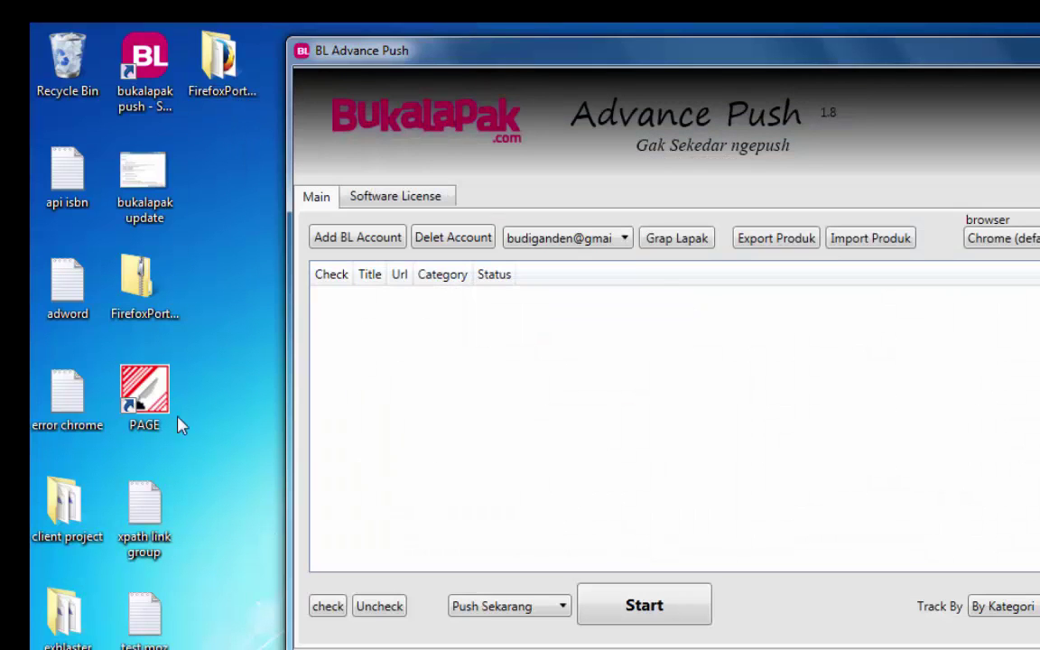
Browse in a new Explorer window to the bukalapak push folder under Program Files (x86) on drive C
{"action": "key", "text": "super+e"}
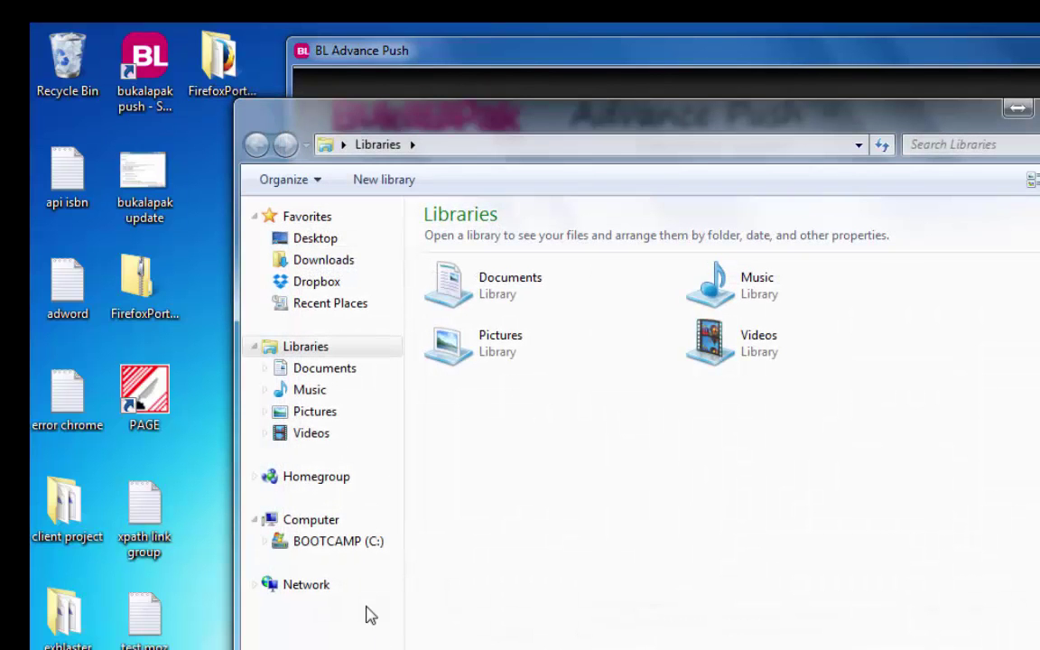
{"action": "left_click", "coordinate": [370, 542]}
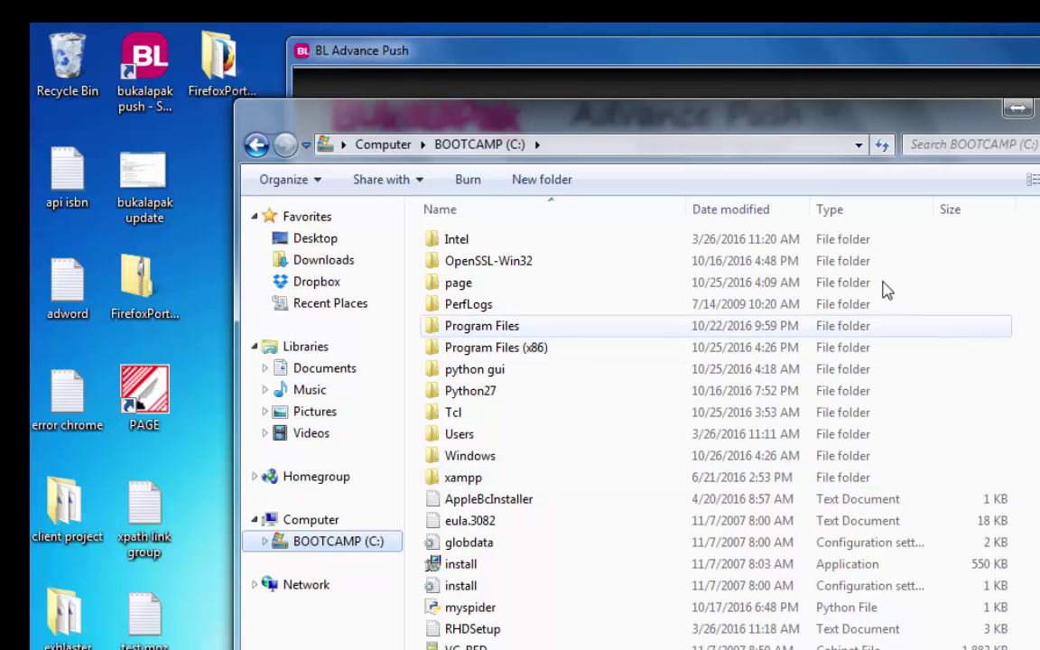
{"action": "double_click", "coordinate": [539, 352]}
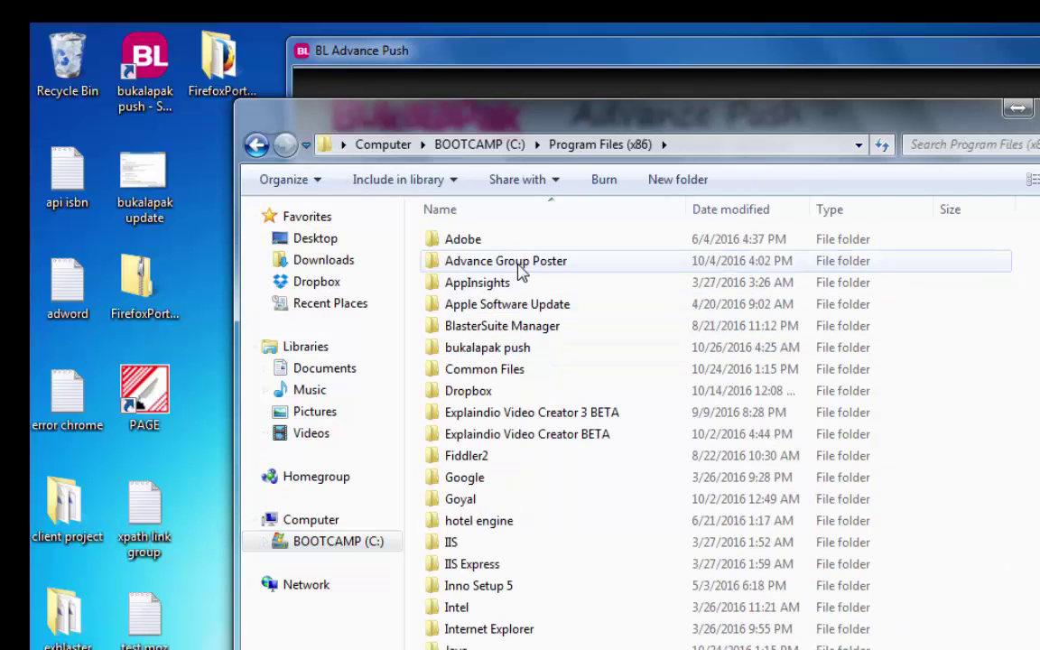
{"action": "double_click", "coordinate": [543, 264]}
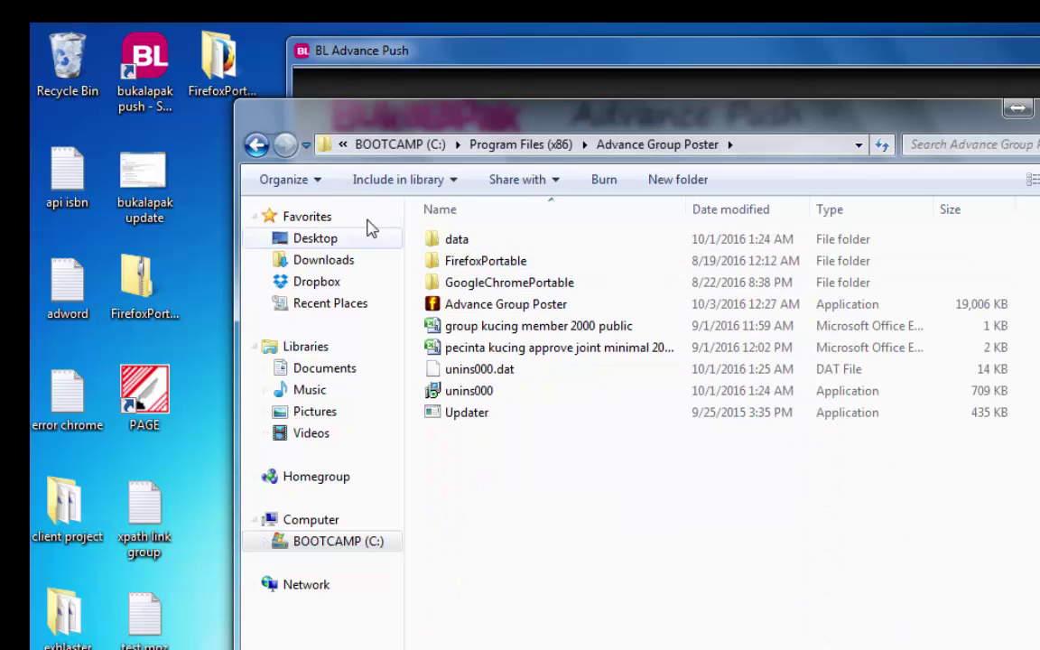
{"action": "left_click", "coordinate": [248, 143]}
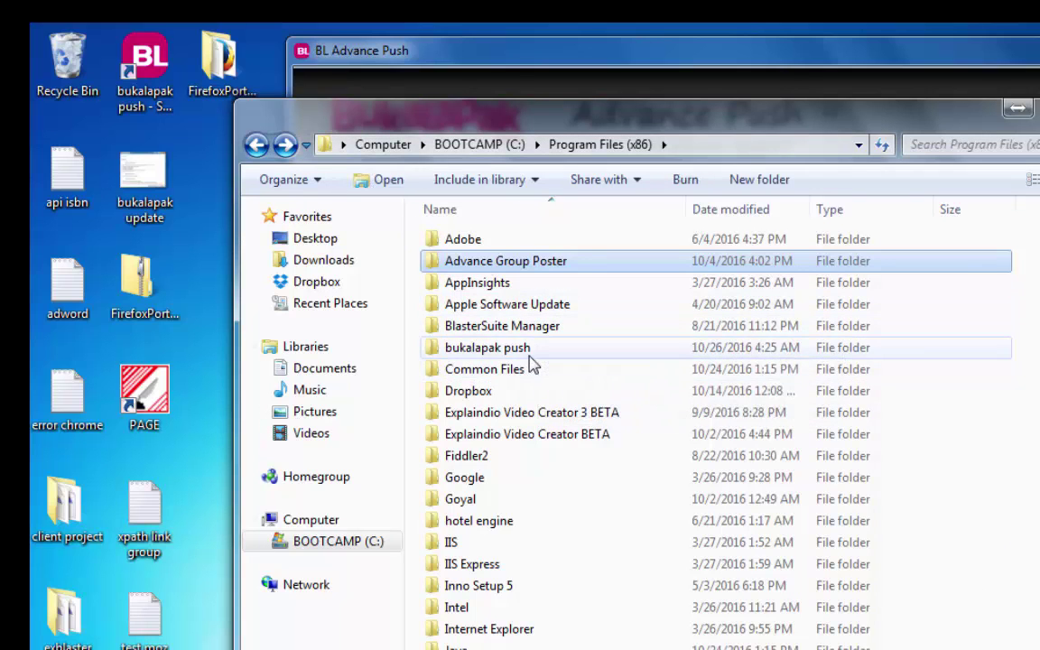
{"action": "double_click", "coordinate": [528, 351]}
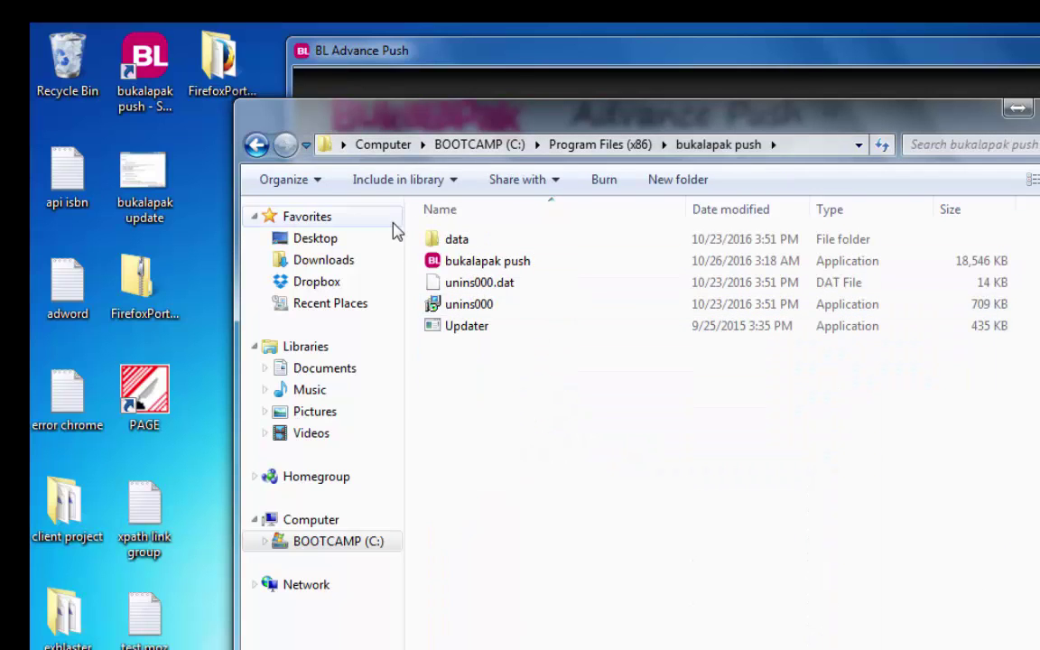
Copy the extracted FirefoxPortable folder from the desktop into the bukalapak push folder, granting administrator permission
{"action": "left_click", "coordinate": [224, 65]}
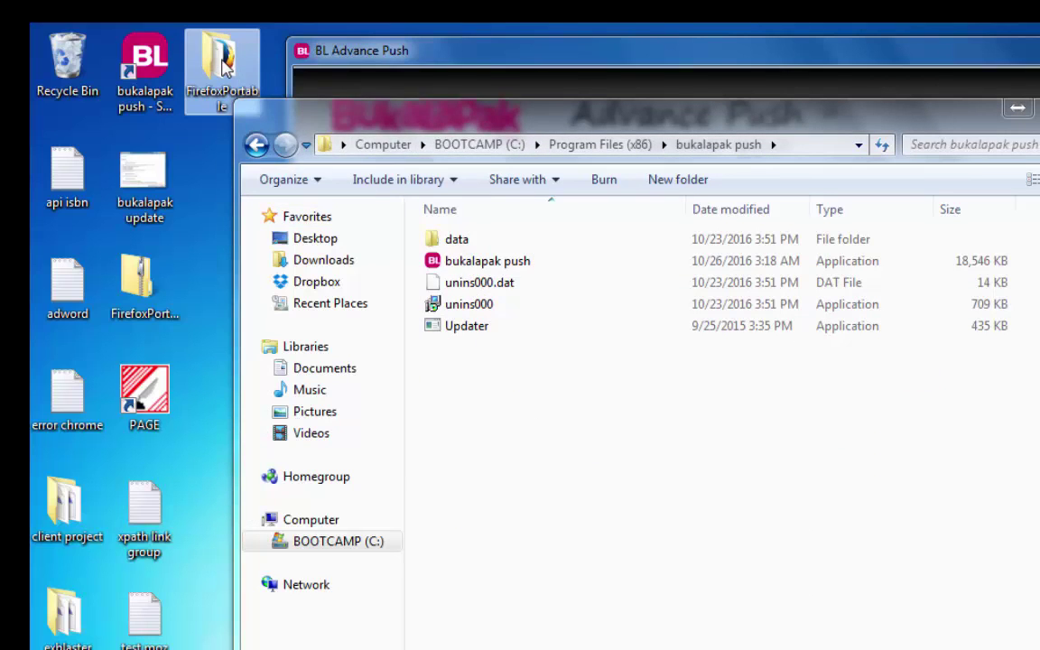
{"action": "right_click", "coordinate": [224, 65]}
{"action": "left_click", "coordinate": [275, 350]}
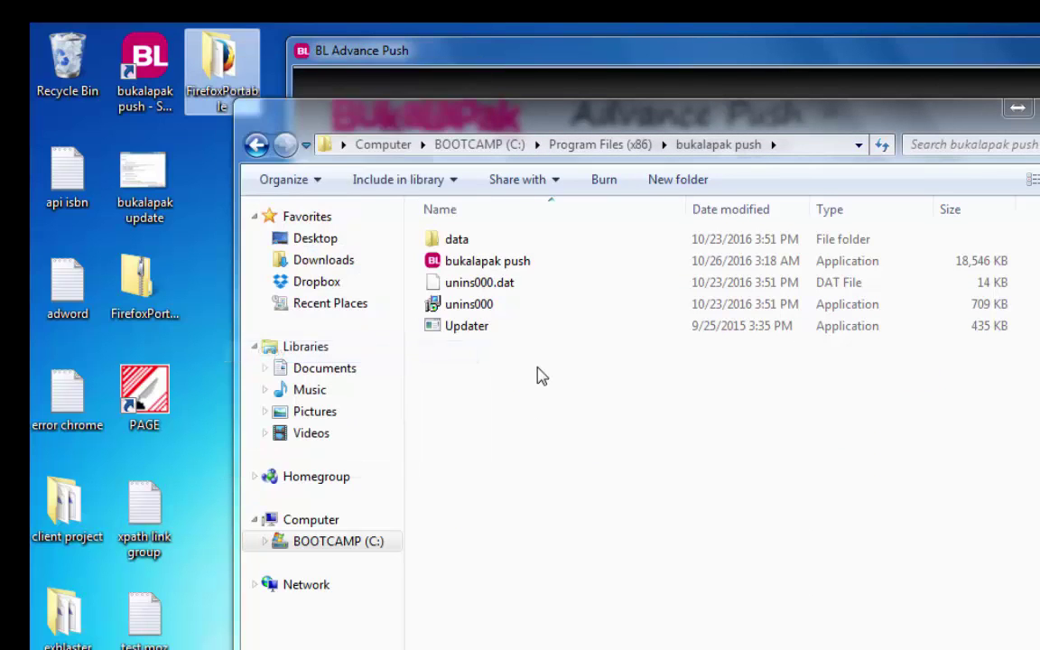
{"action": "left_click", "coordinate": [539, 377]}
{"action": "right_click", "coordinate": [539, 377]}
{"action": "left_click", "coordinate": [652, 512]}
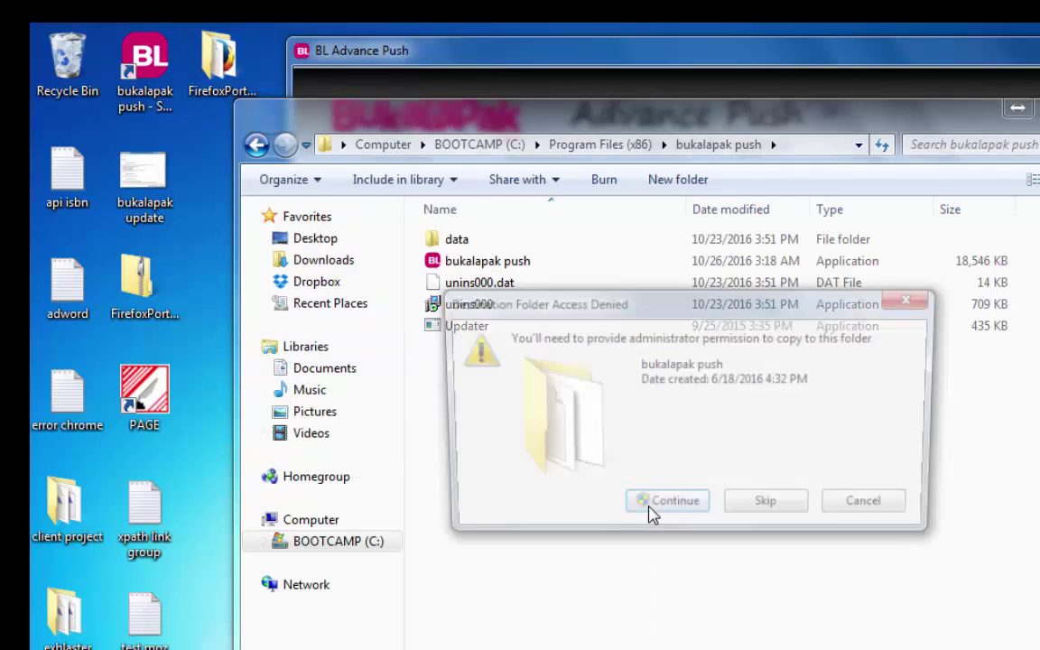
{"action": "left_click", "coordinate": [674, 509]}
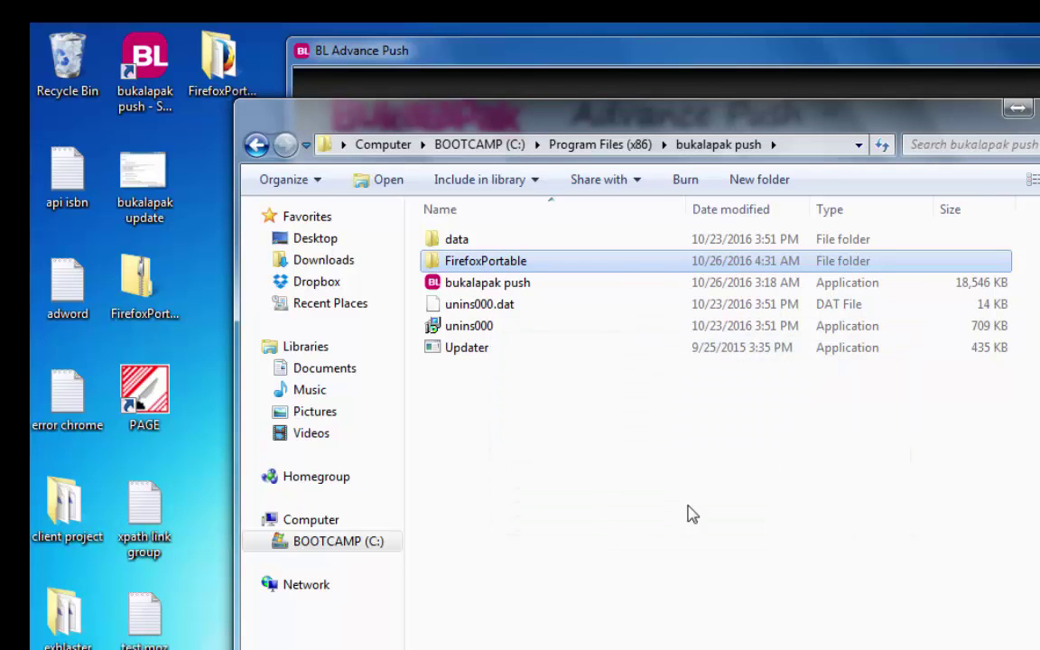
Switch to BL Advance Push, set its browser to Firefox Portable, and grab the selected account's shop products
{"action": "key", "text": "alt+Tab"}
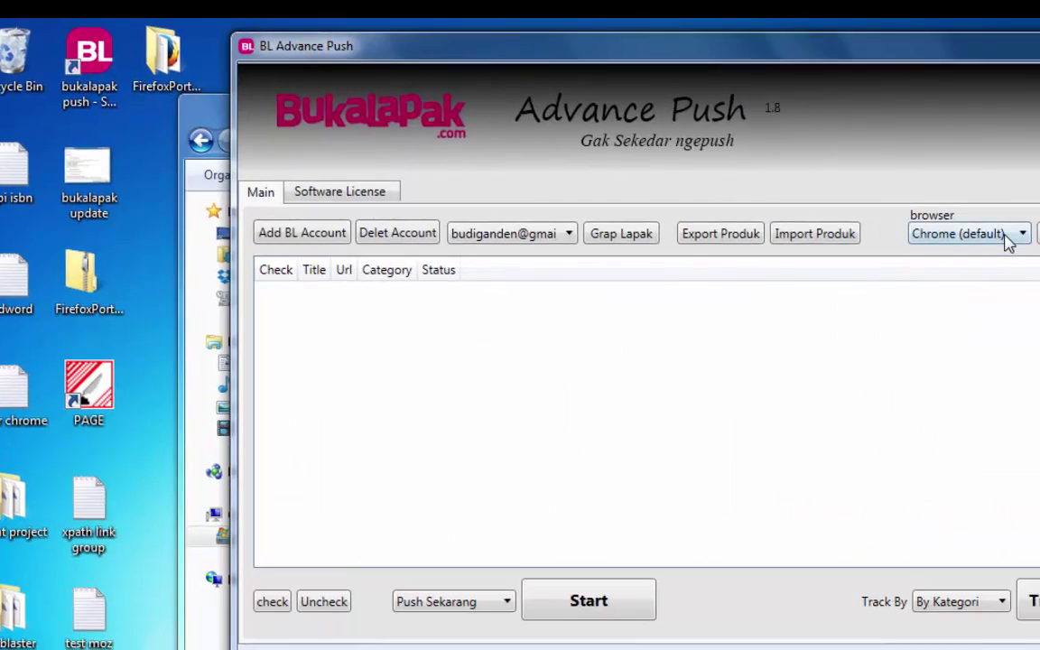
{"action": "left_click", "coordinate": [1025, 236]}
{"action": "left_click", "coordinate": [772, 270]}
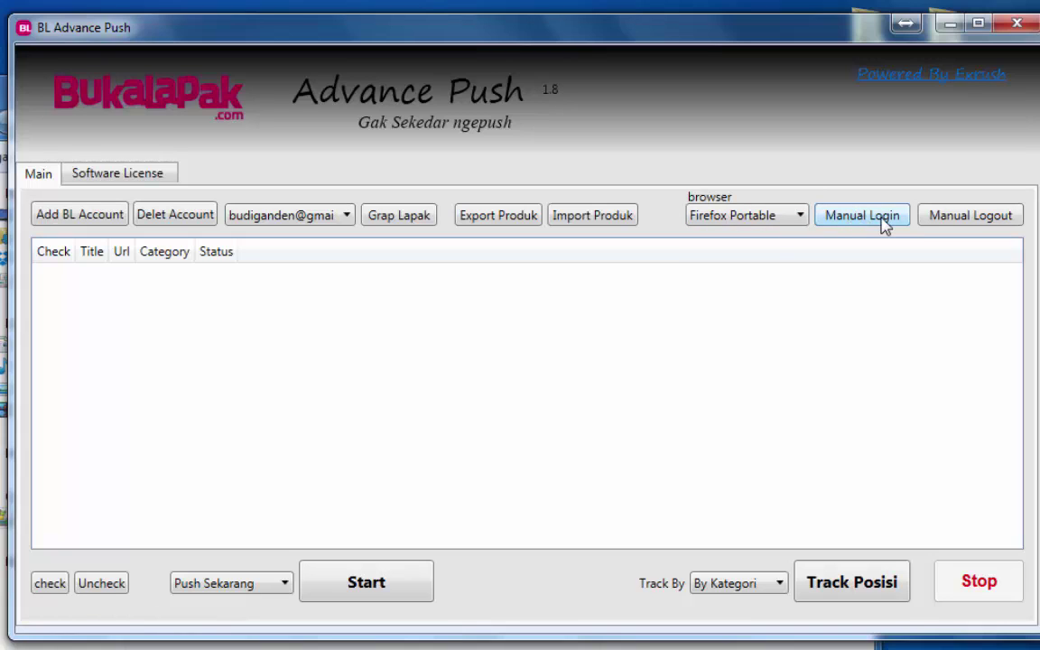
{"action": "left_click", "coordinate": [776, 220]}
{"action": "left_click", "coordinate": [765, 270]}
{"action": "left_click", "coordinate": [413, 221]}
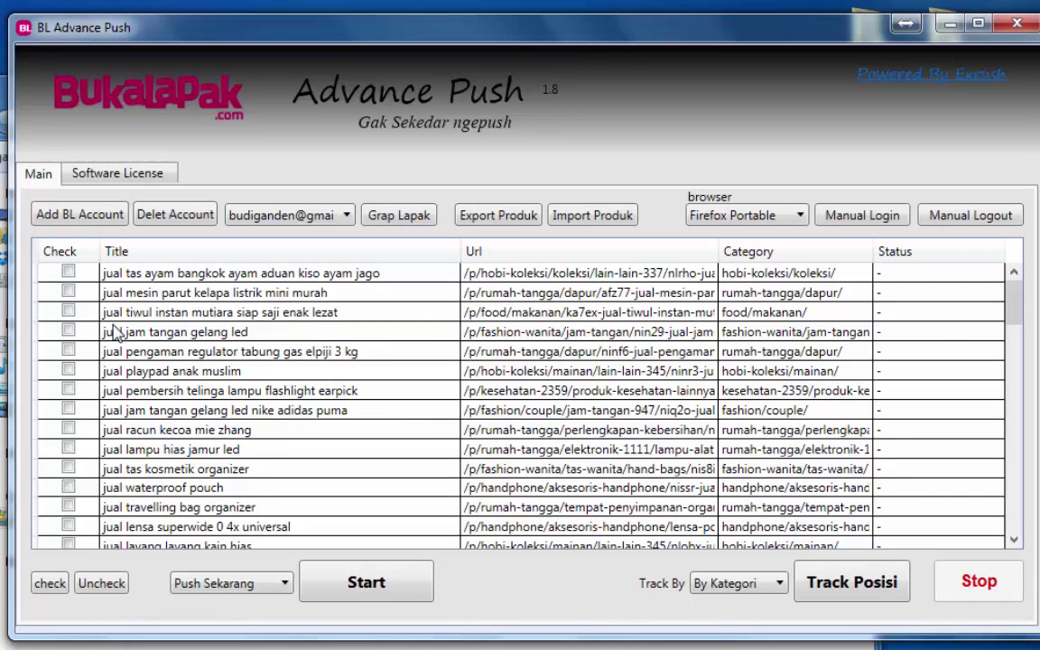
Check the first two products, the tas ayam bangkok and the mesin parut kelapa, and track their positions by category
{"action": "left_click", "coordinate": [68, 272]}
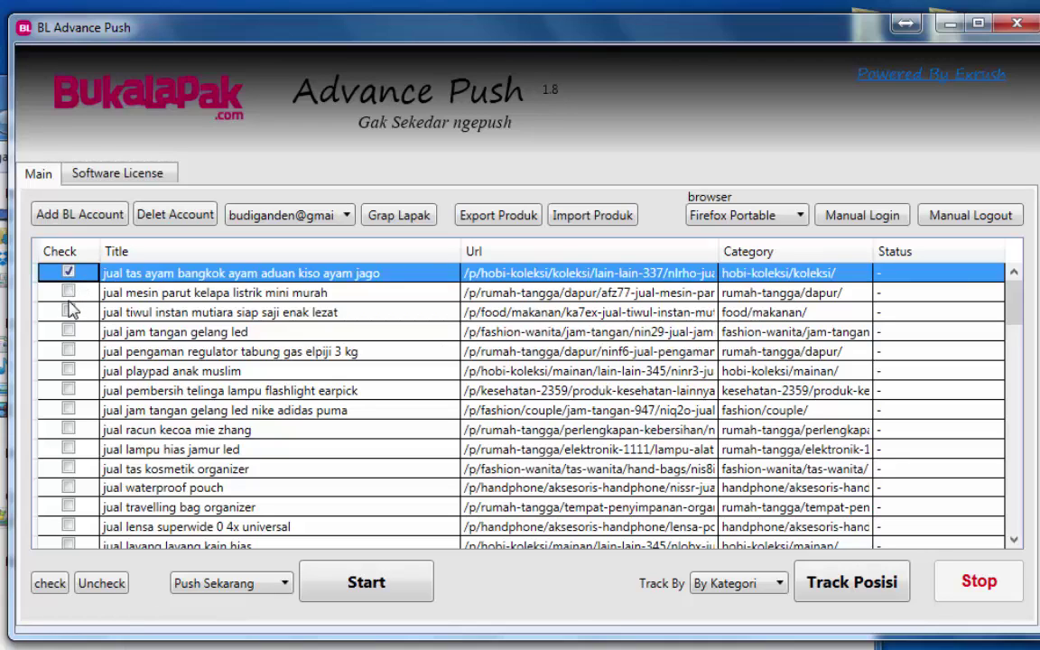
{"action": "left_click", "coordinate": [68, 291]}
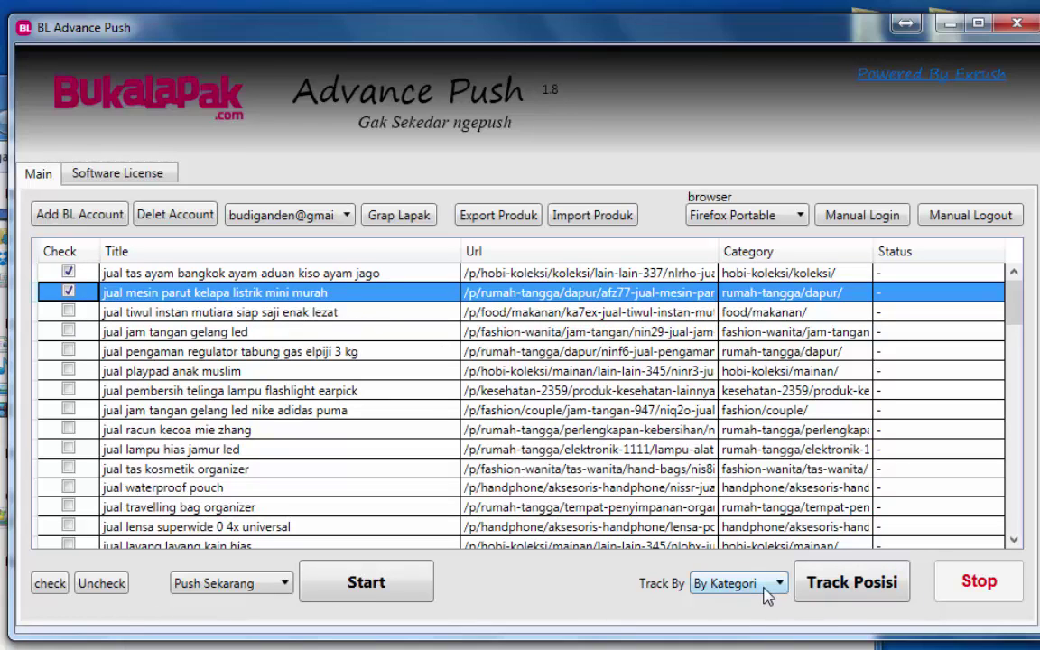
{"action": "left_click", "coordinate": [843, 585]}
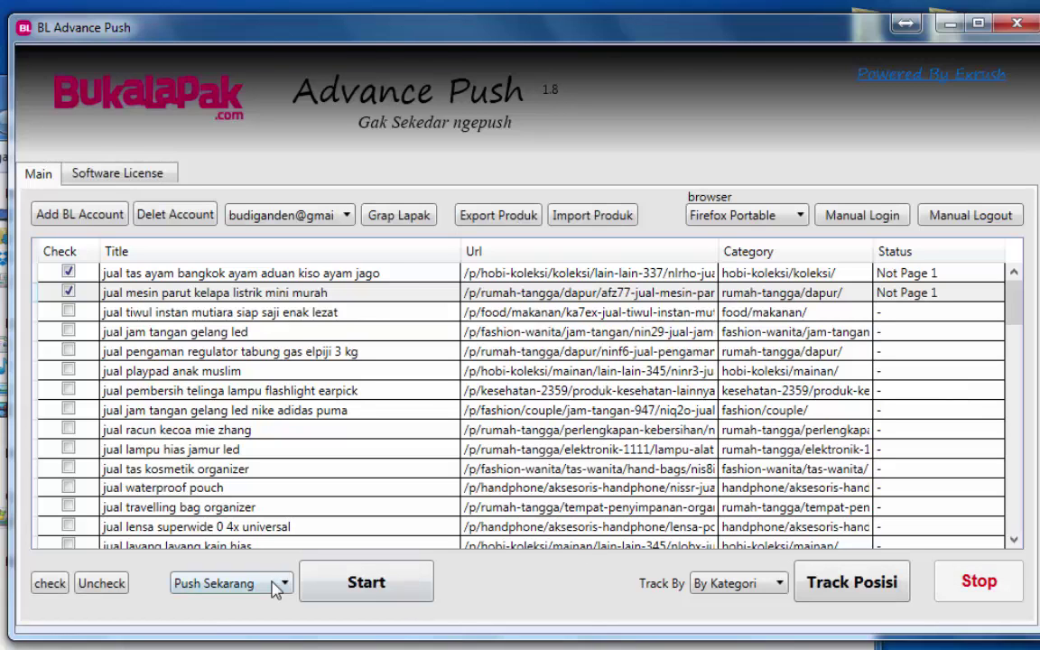
Change the push mode to Push Schedule and accept the schedule calendar with the Push event on Wednesday, 26 October 2016
{"action": "left_click", "coordinate": [273, 585]}
{"action": "left_click", "coordinate": [257, 622]}
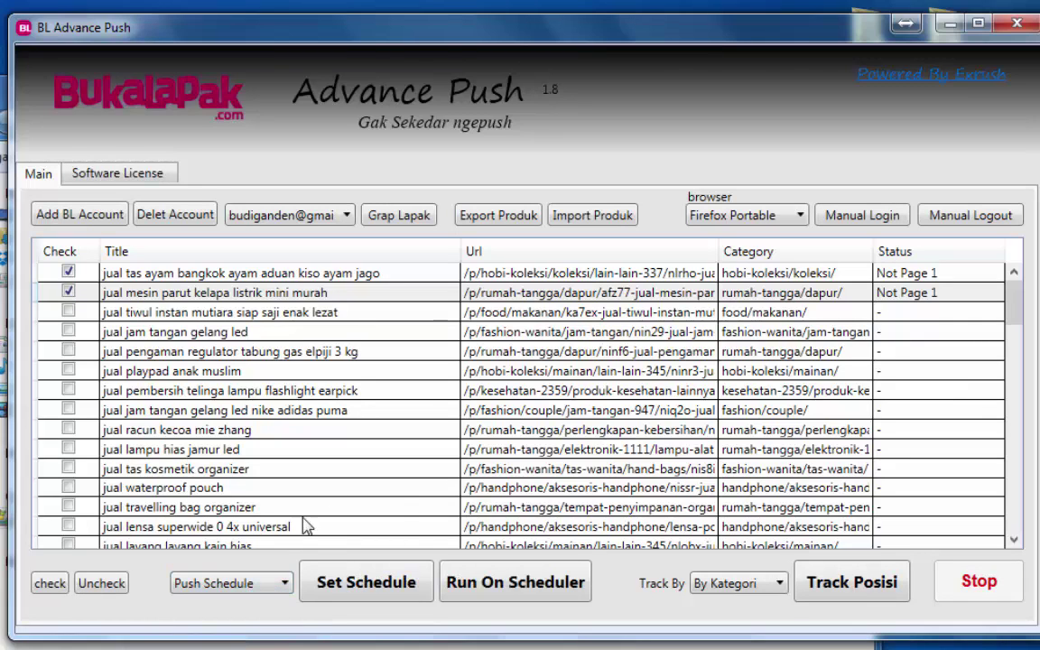
{"action": "left_click", "coordinate": [383, 601]}
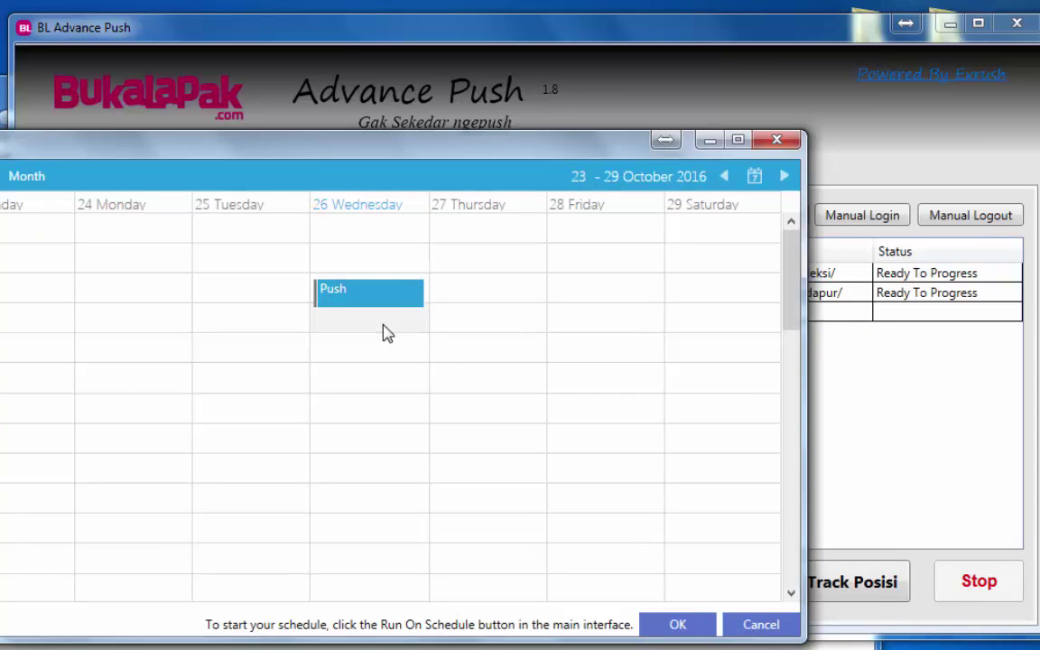
{"action": "left_click", "coordinate": [688, 625]}
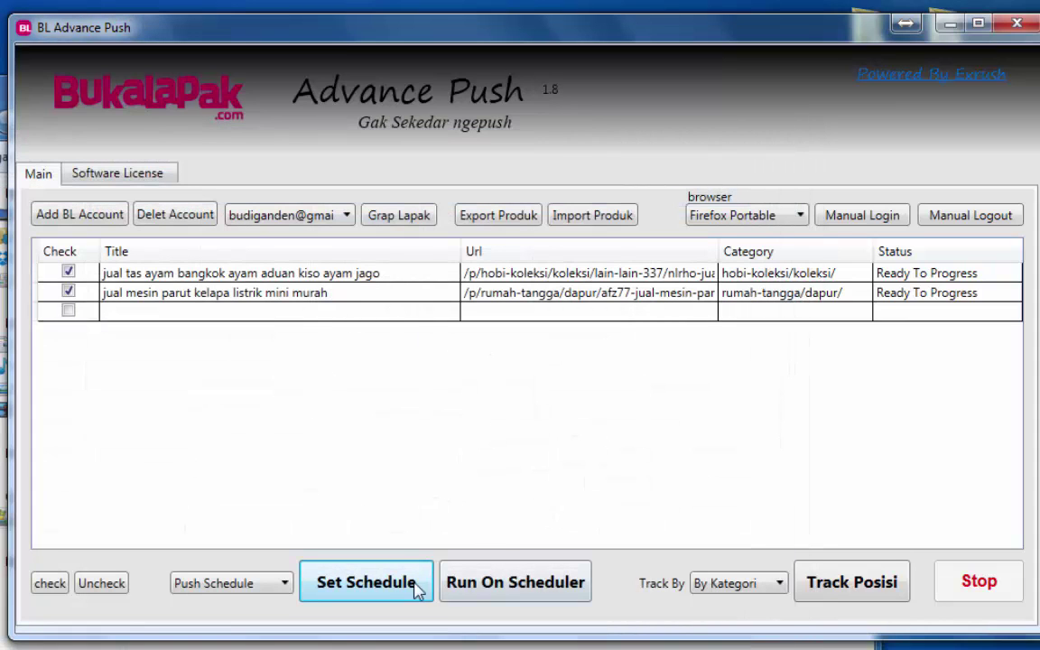
{"action": "left_click", "coordinate": [381, 587]}
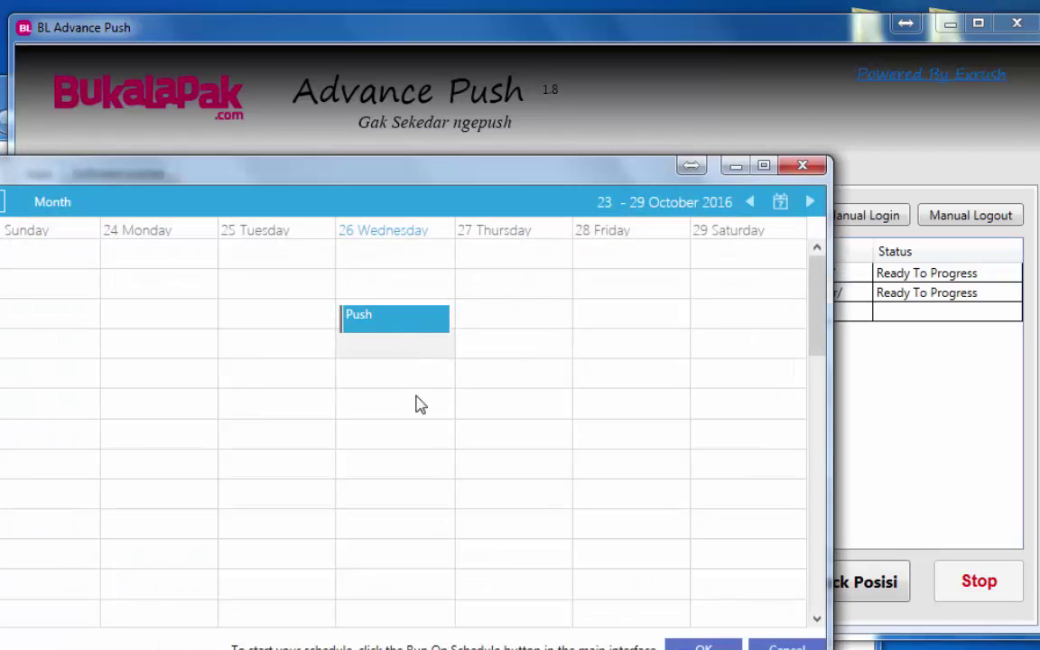
{"action": "double_click", "coordinate": [406, 464]}
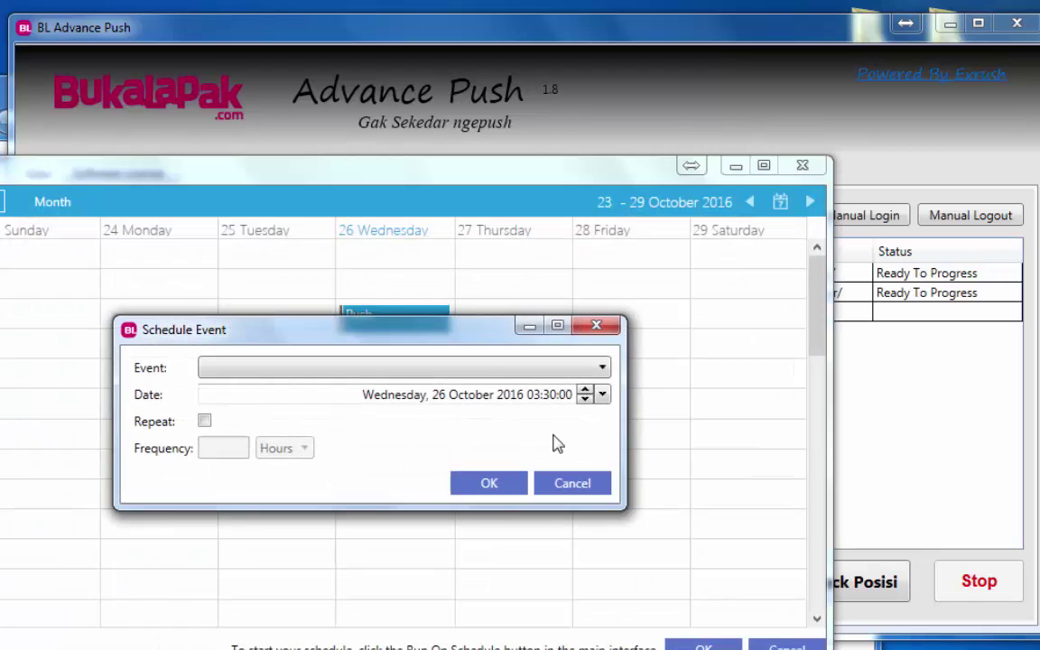
{"action": "left_click", "coordinate": [483, 371]}
{"action": "left_click", "coordinate": [476, 388]}
{"action": "left_click", "coordinate": [441, 397]}
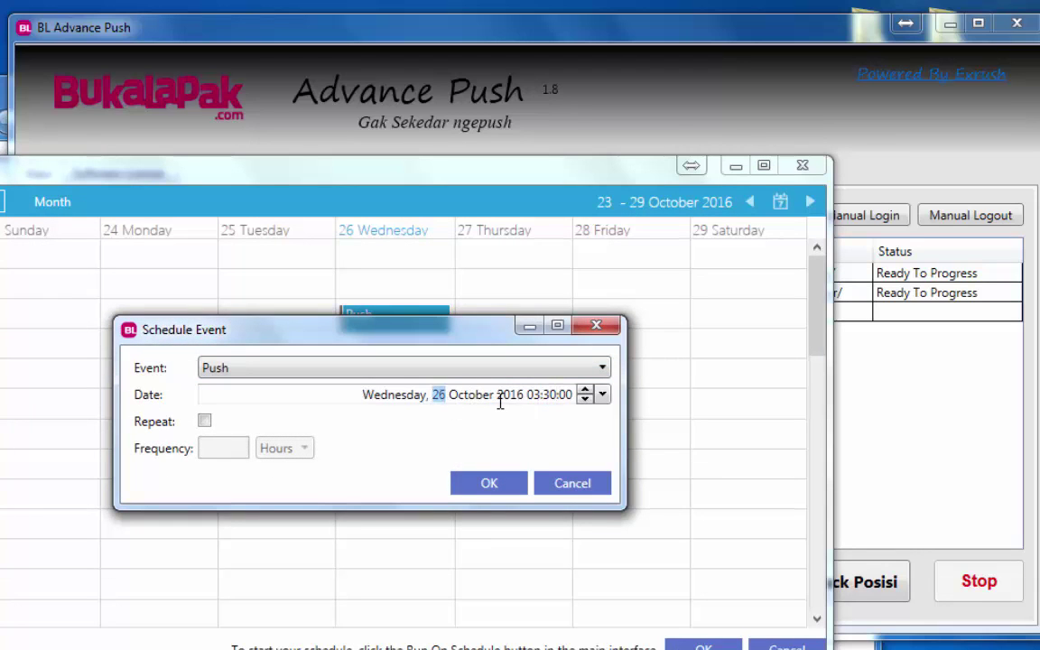
{"action": "left_click", "coordinate": [548, 394]}
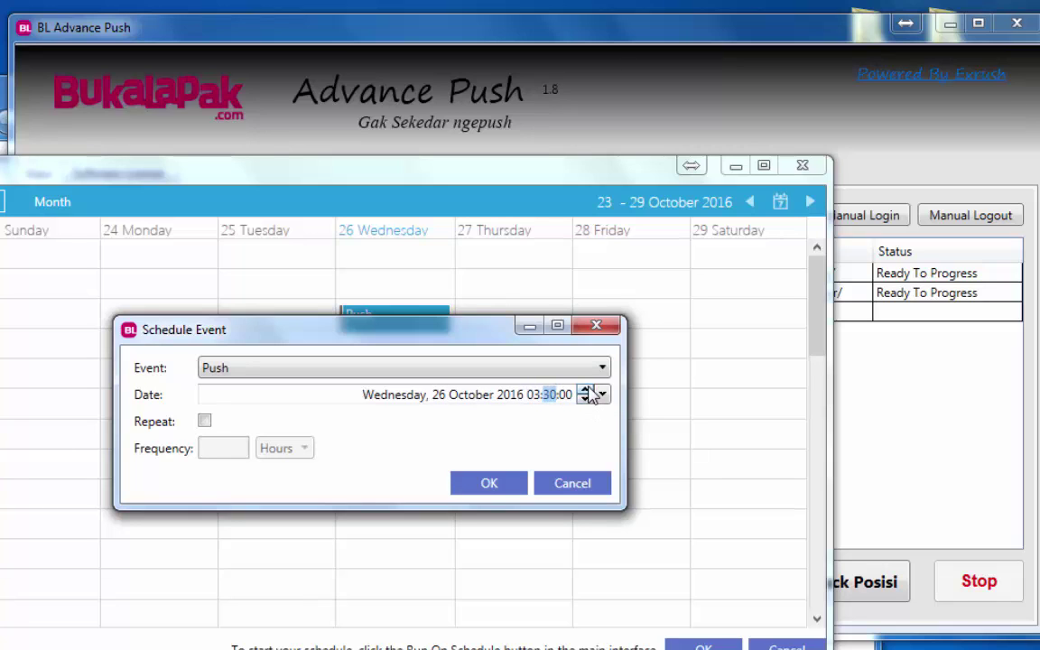
{"action": "left_click", "coordinate": [584, 390]}
{"action": "left_click", "coordinate": [585, 390]}
{"action": "left_click", "coordinate": [584, 390]}
{"action": "left_click", "coordinate": [585, 390]}
{"action": "left_click", "coordinate": [584, 391]}
{"action": "left_click", "coordinate": [205, 422]}
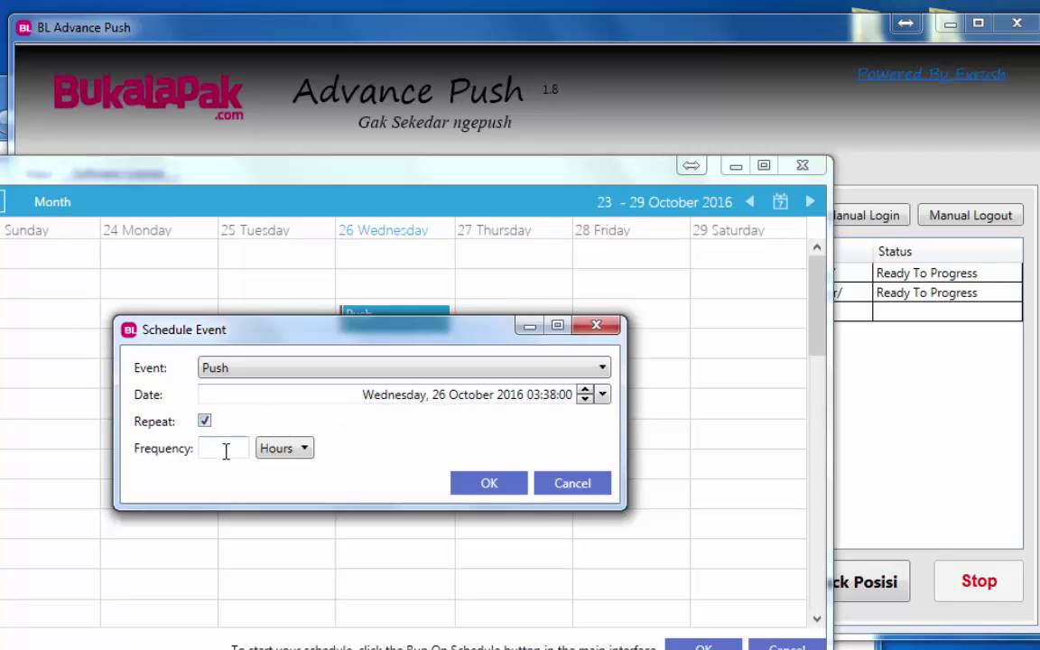
{"action": "left_click", "coordinate": [553, 479]}
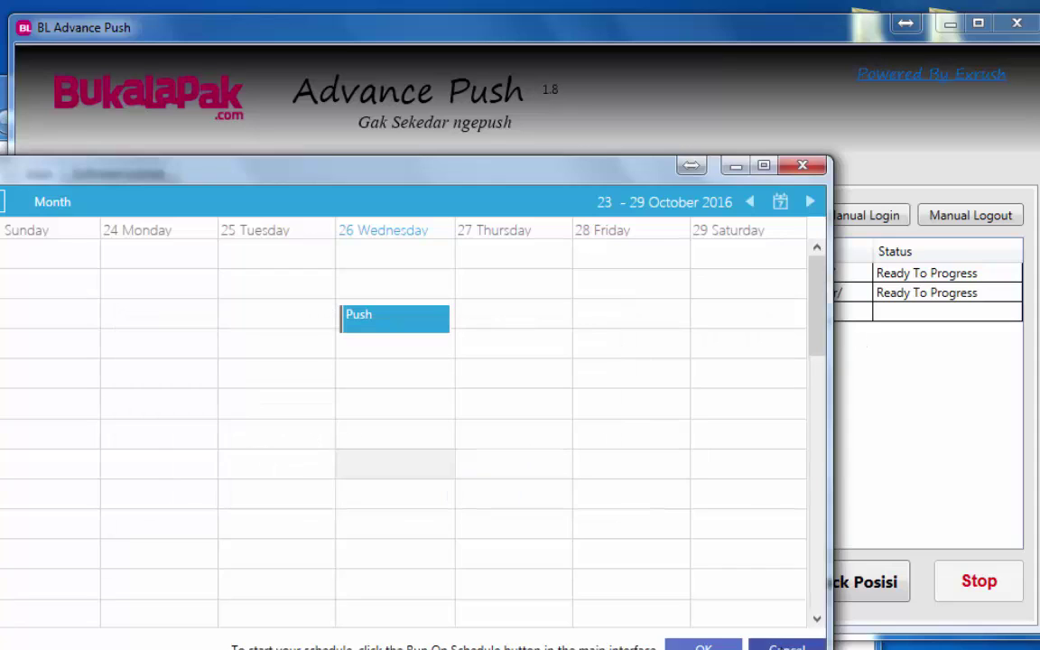
{"action": "left_click", "coordinate": [703, 646]}
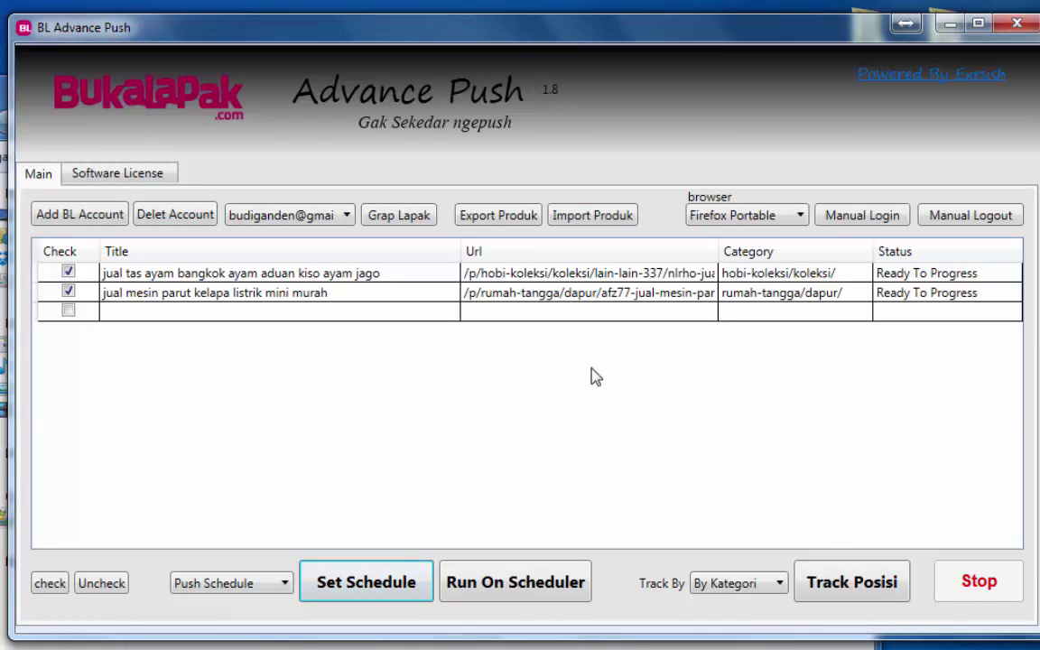